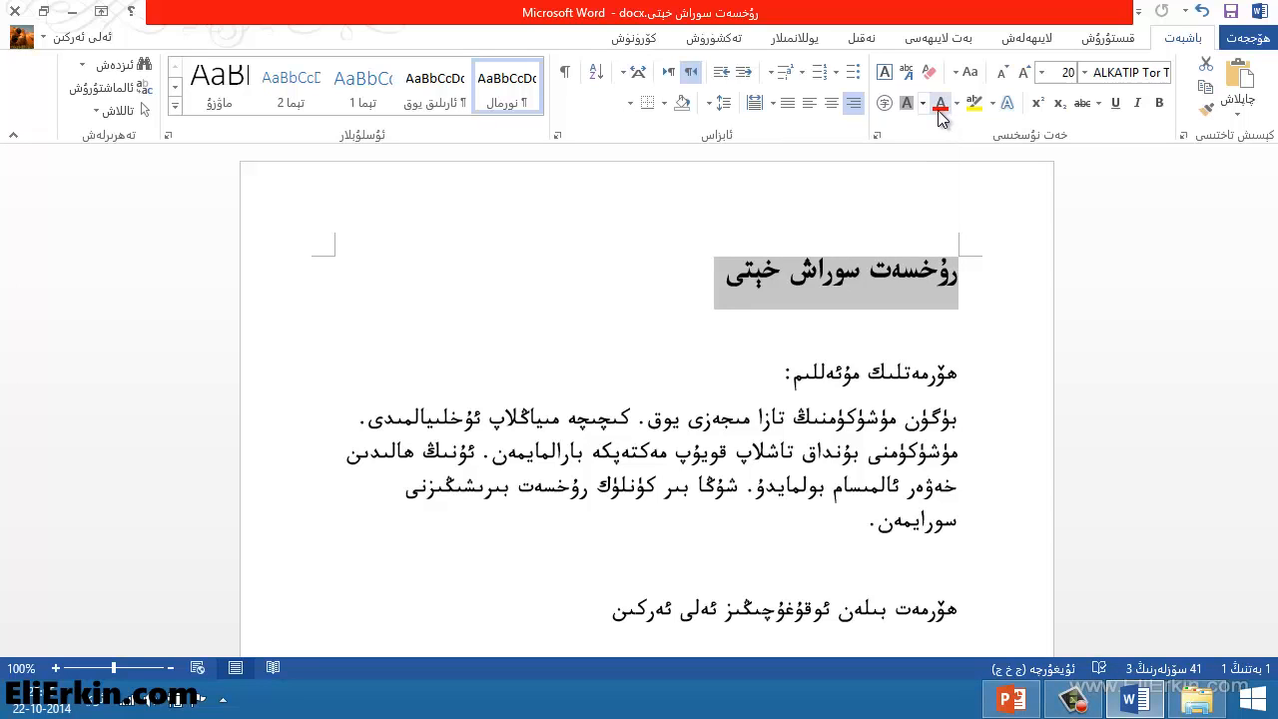
# Color the letter's title text with the blue theme color and deselect it
pyautogui.click(925, 106)
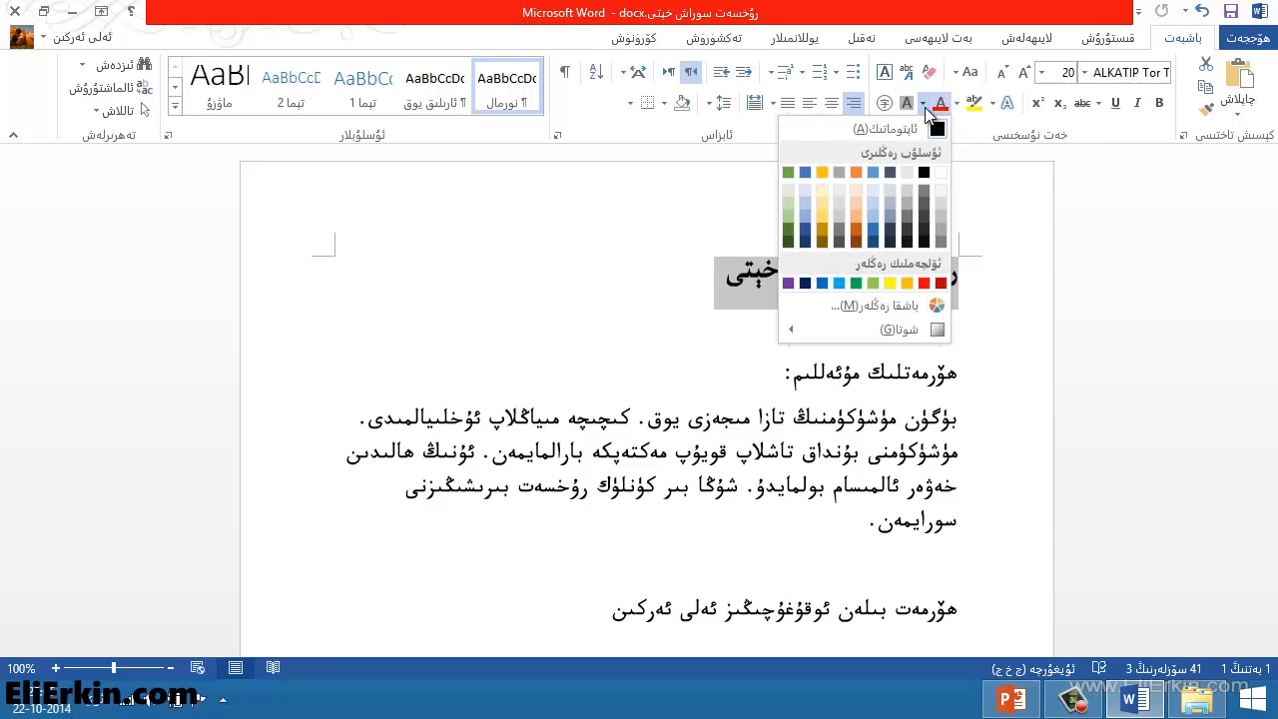
pyautogui.click(807, 171)
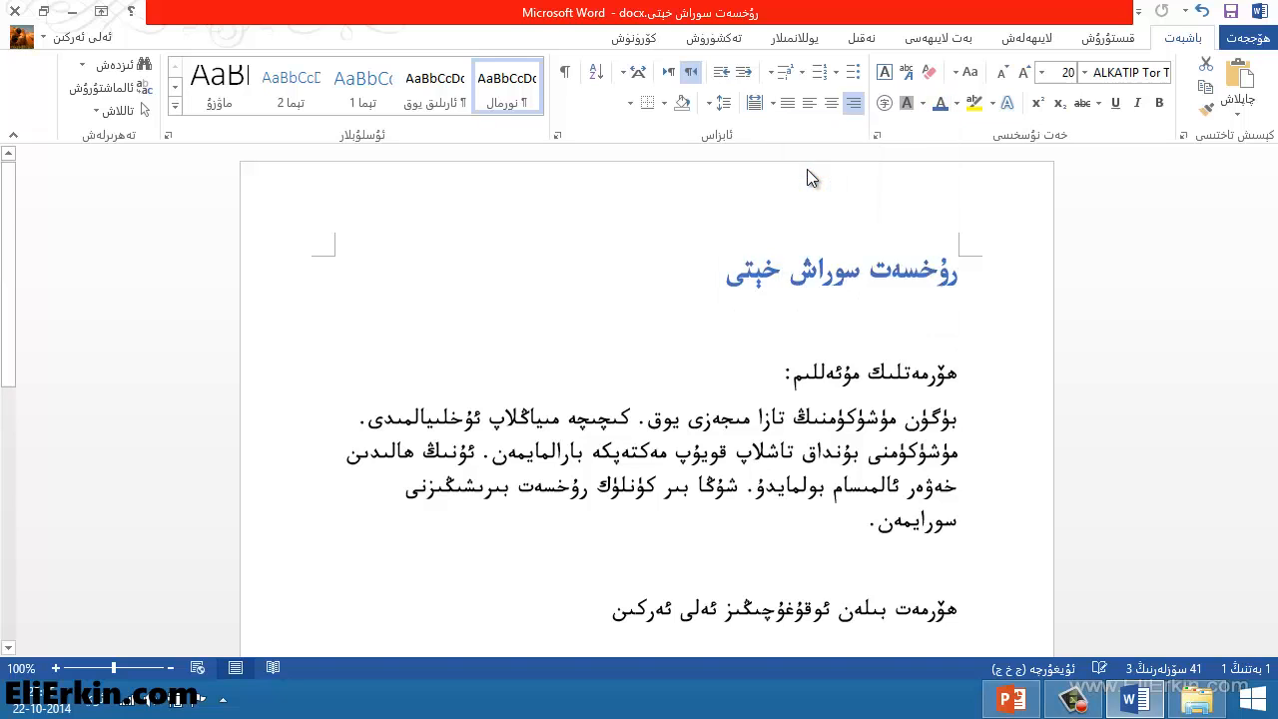
pyautogui.click(854, 298)
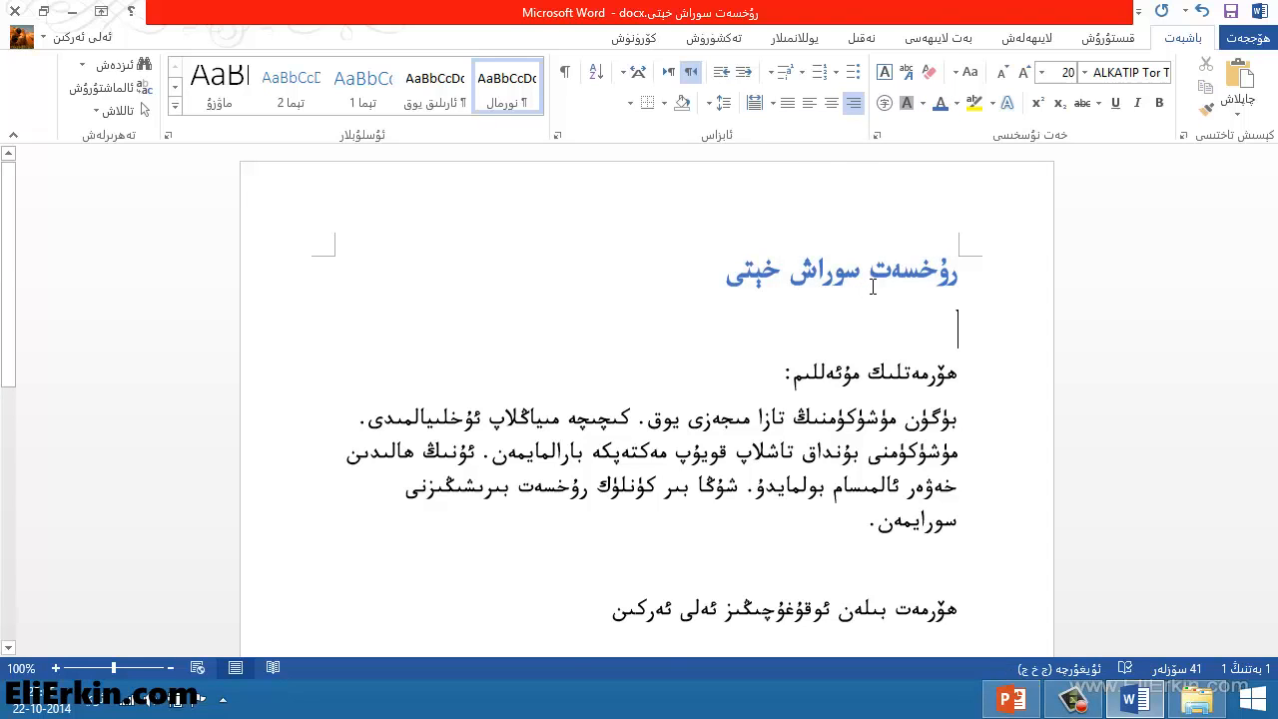
# Color the closing signature line above the date with the standard purple
pyautogui.scroll(-2, 616, 520)
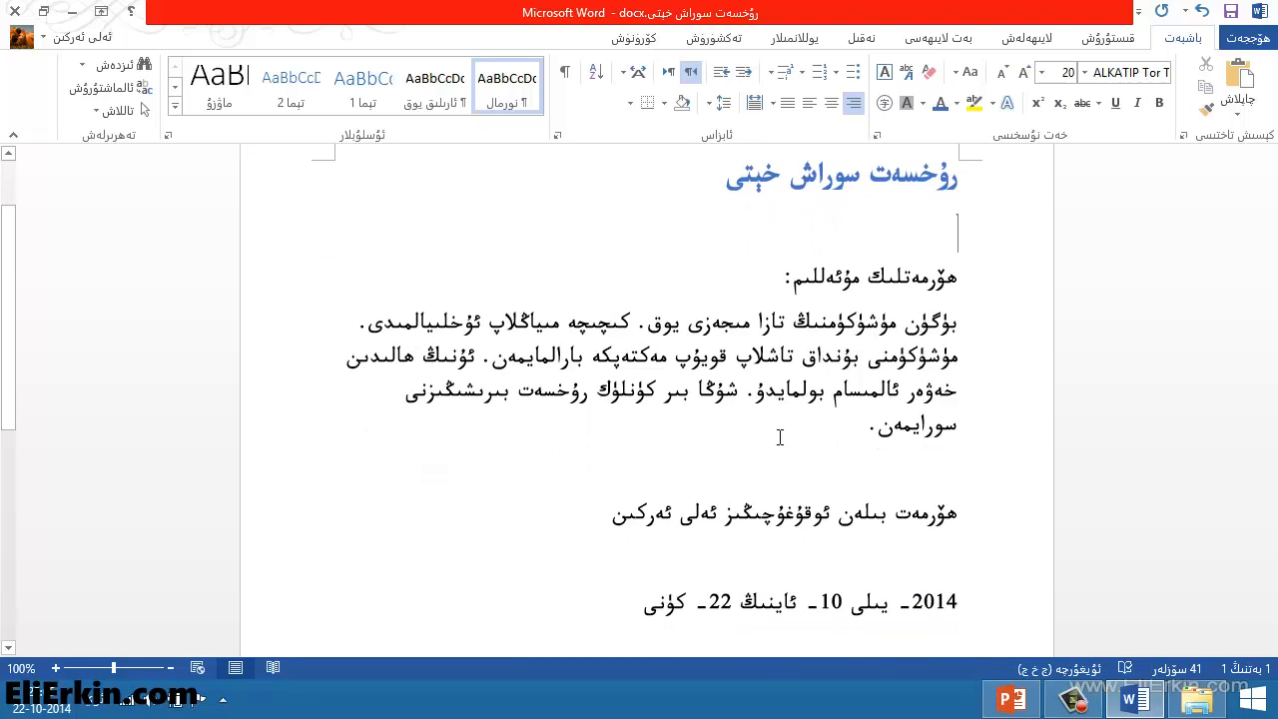
pyautogui.moveTo(616, 520); pyautogui.dragTo(961, 508)
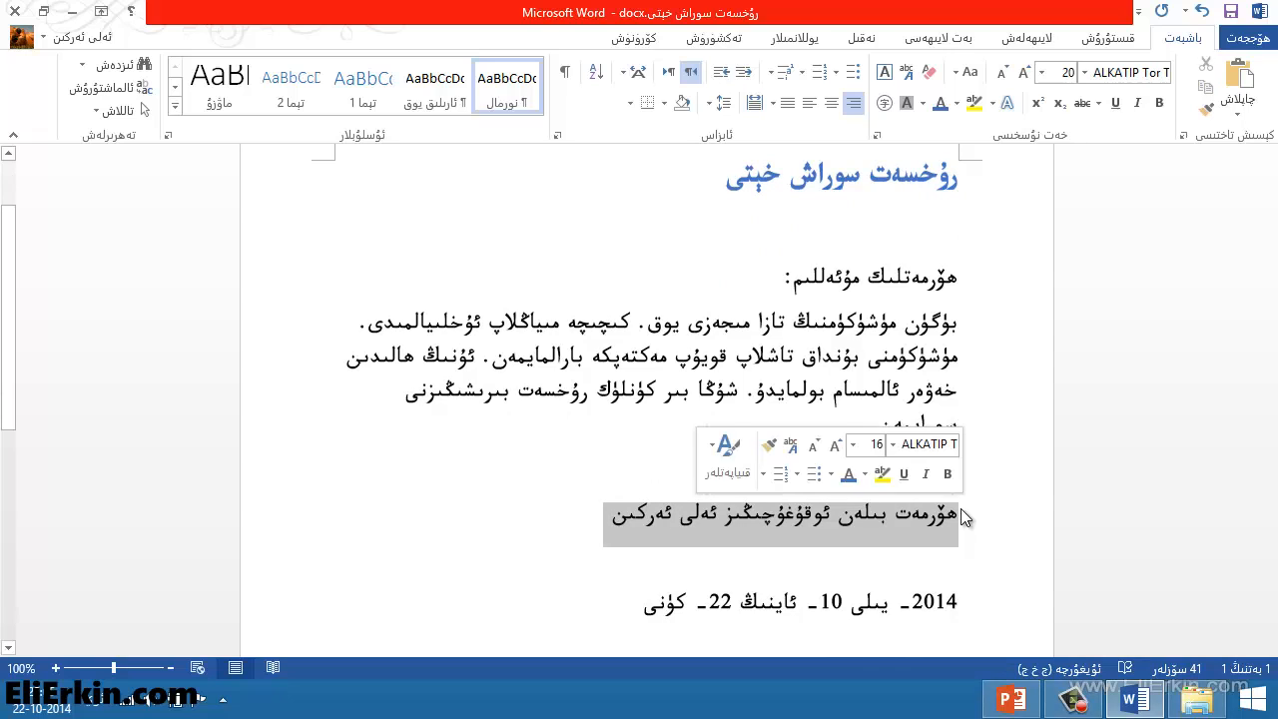
pyautogui.click(923, 103)
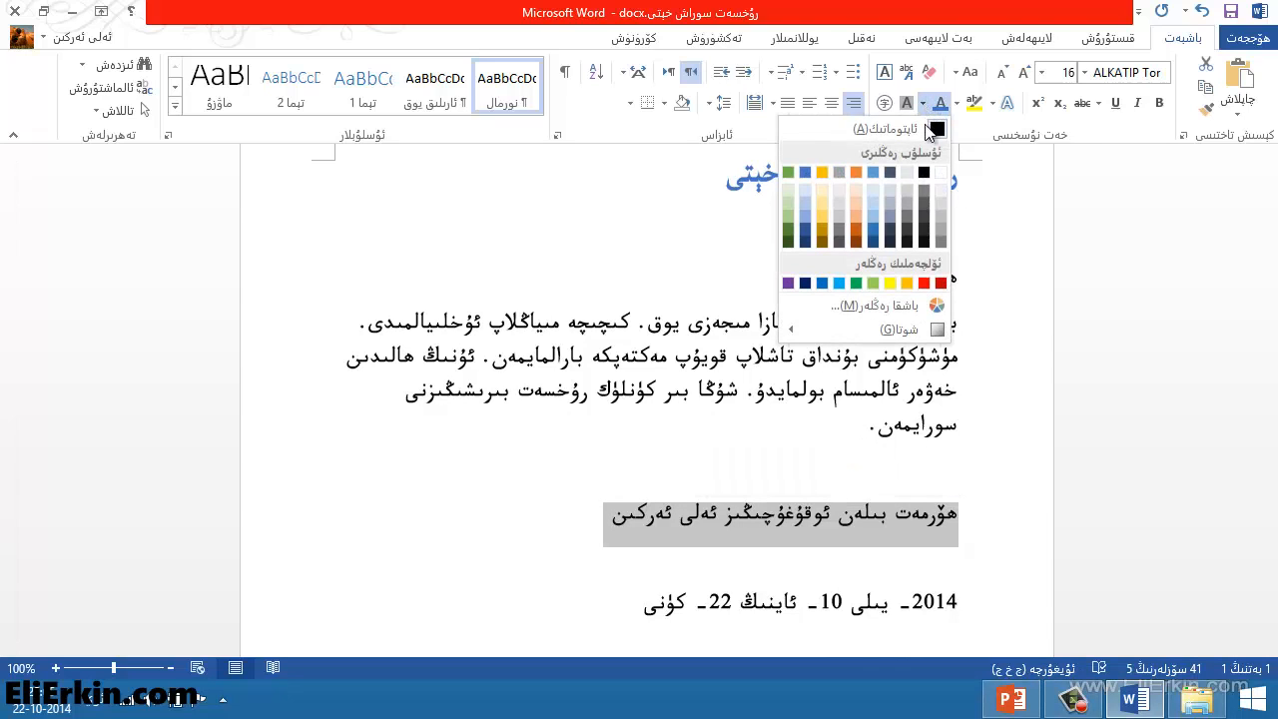
pyautogui.click(787, 283)
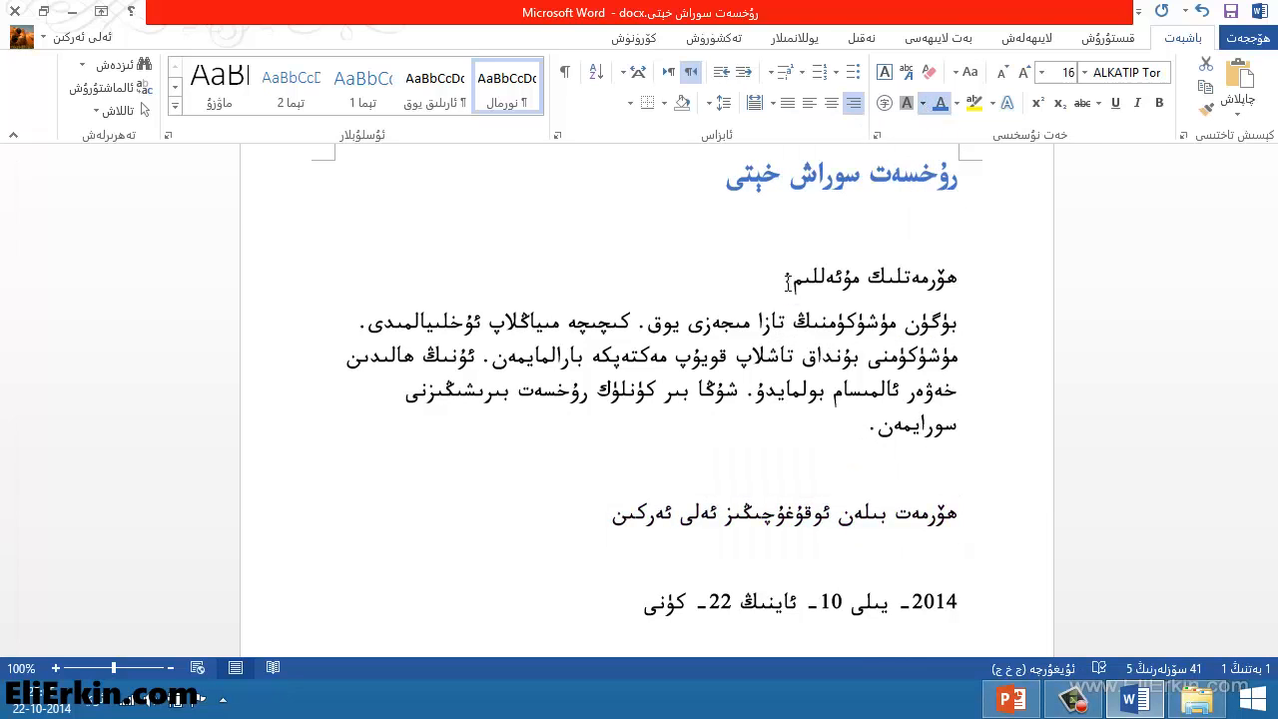
pyautogui.click(795, 514)
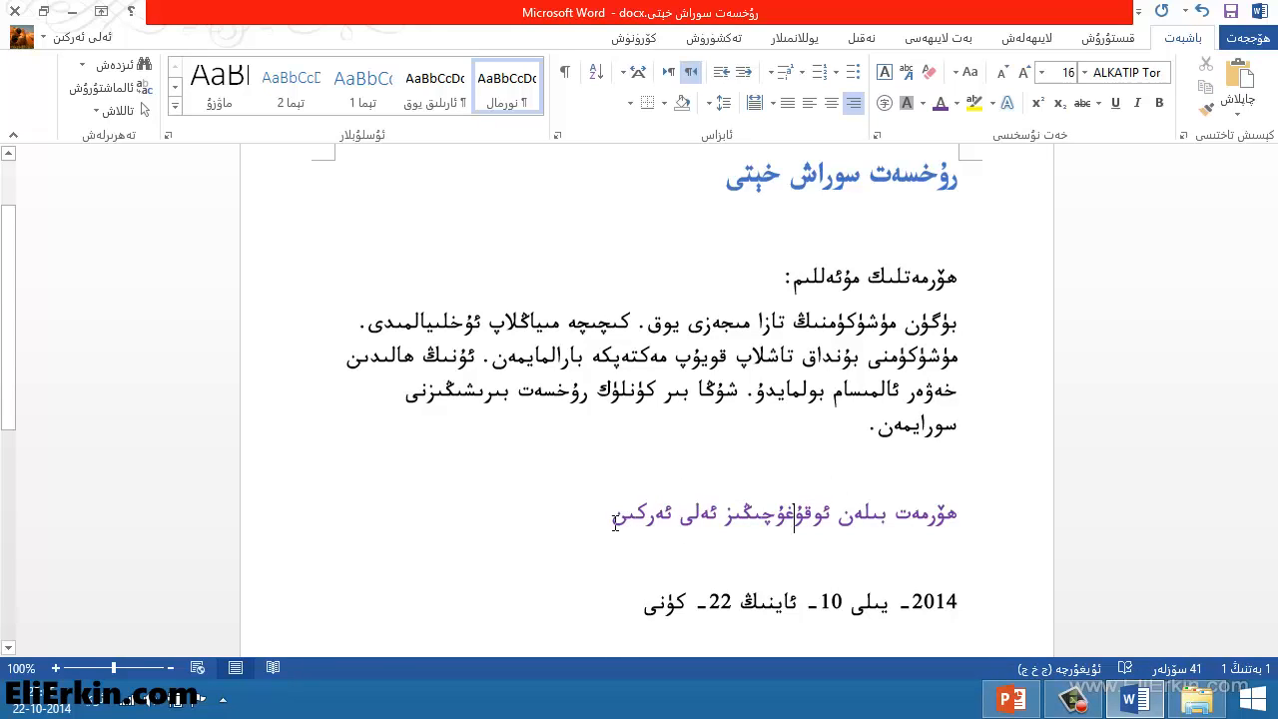
# Reset the closing signature line's font color to automatic black
pyautogui.moveTo(593, 517); pyautogui.dragTo(950, 510)
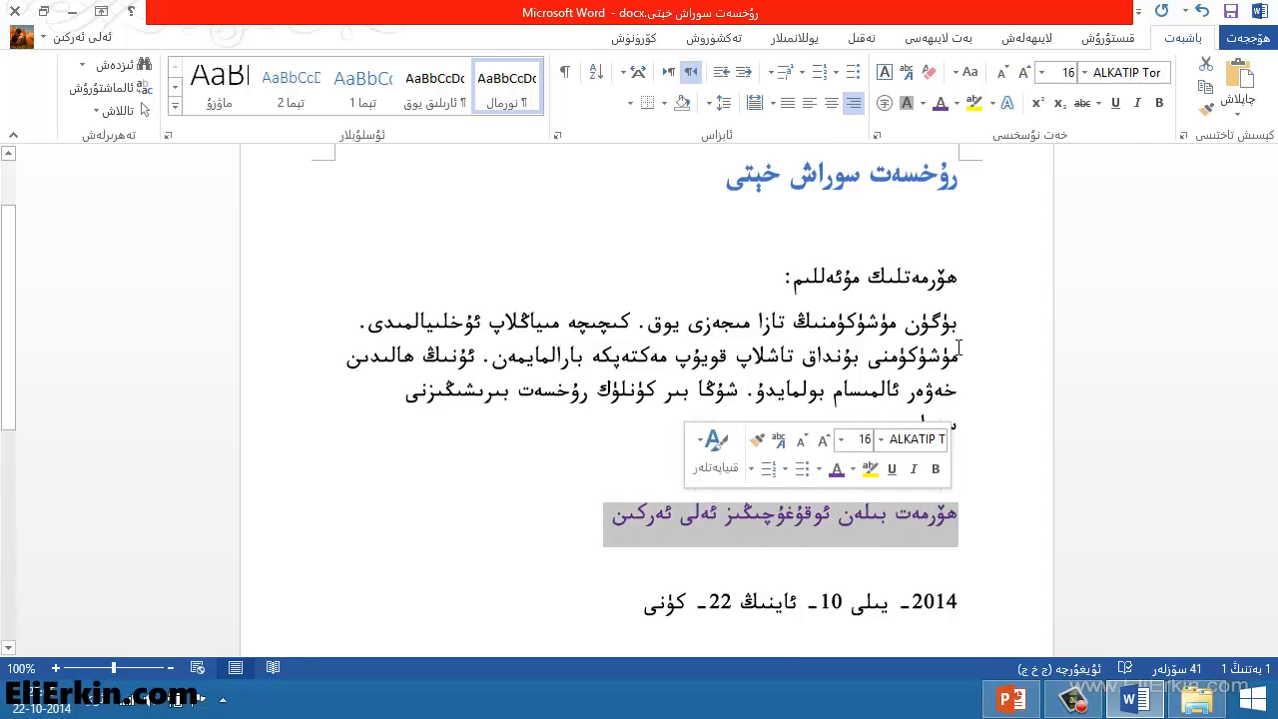
pyautogui.click(924, 104)
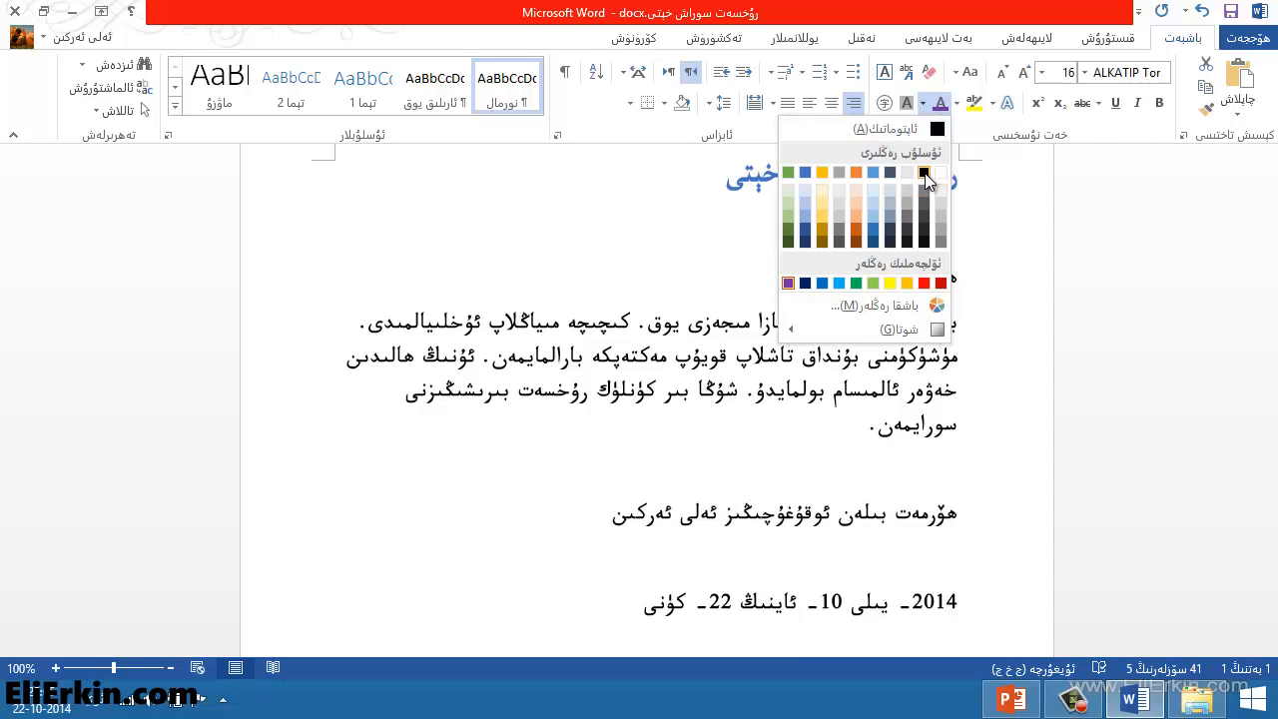
pyautogui.click(897, 131)
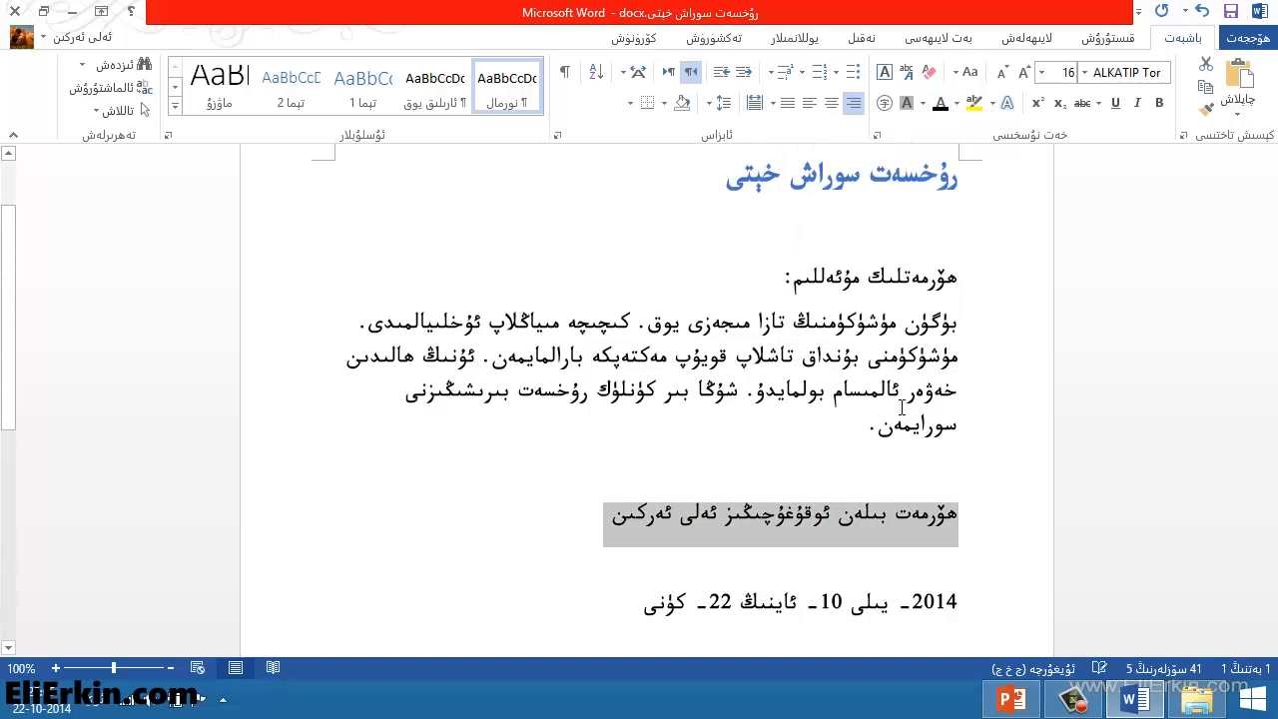
pyautogui.click(859, 474)
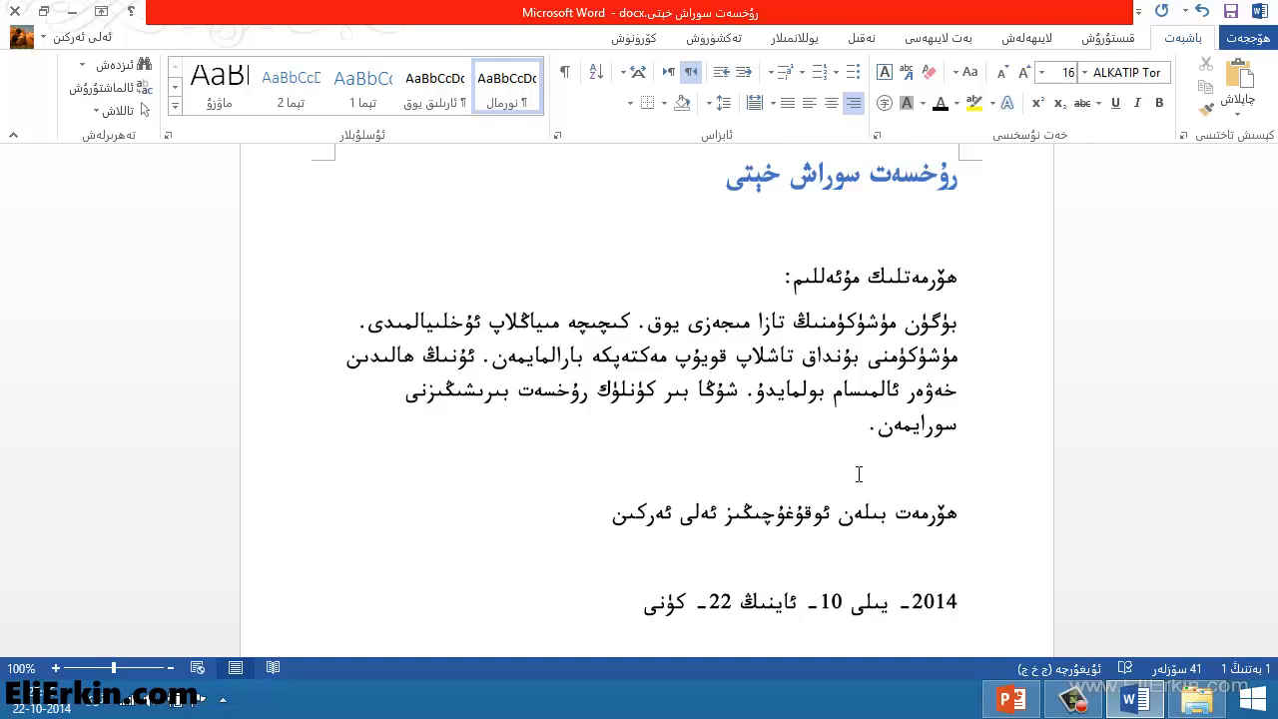
# Set the letter's title text back to black
pyautogui.scroll(3, 859, 475)
pyautogui.click(742, 289)
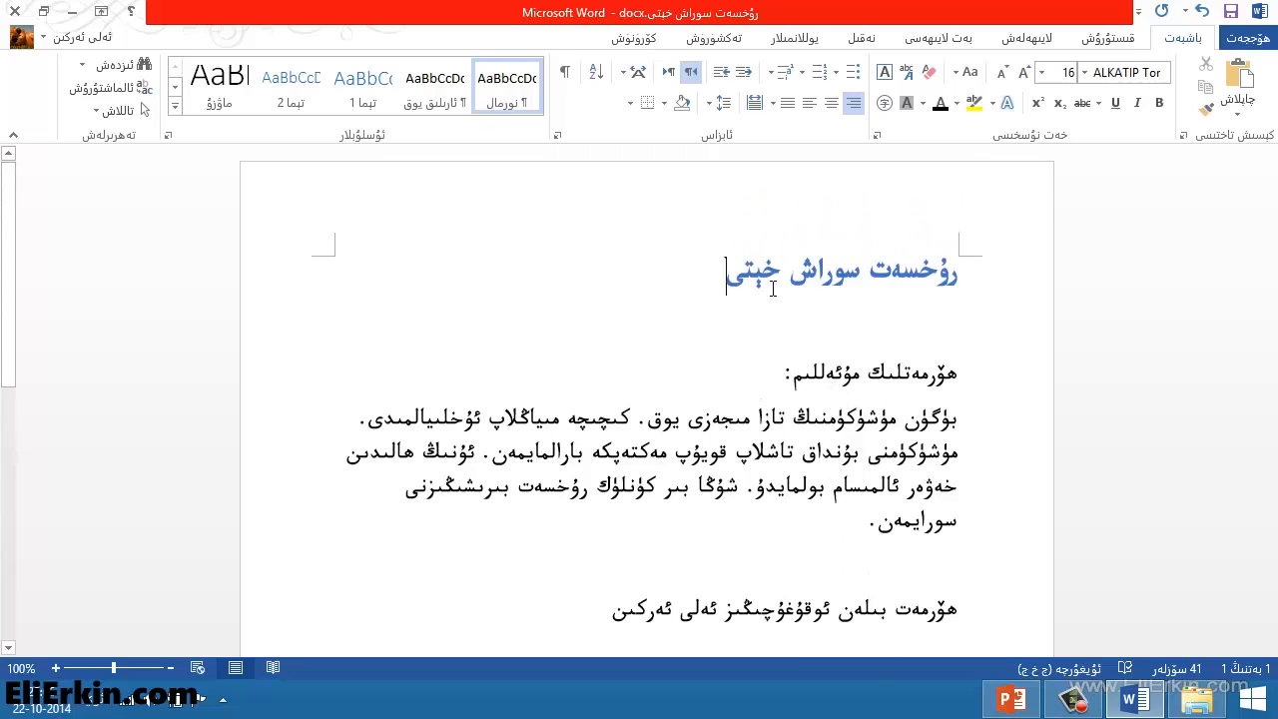
pyautogui.moveTo(742, 290); pyautogui.dragTo(950, 284)
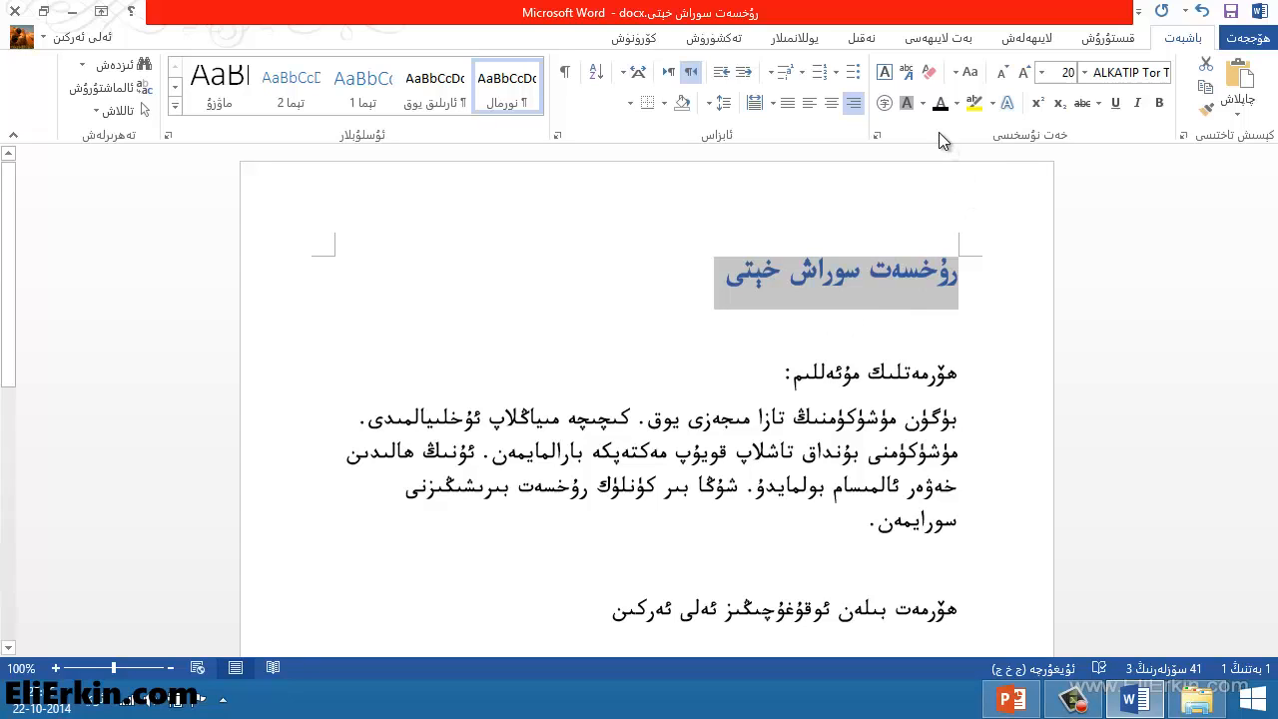
pyautogui.click(939, 103)
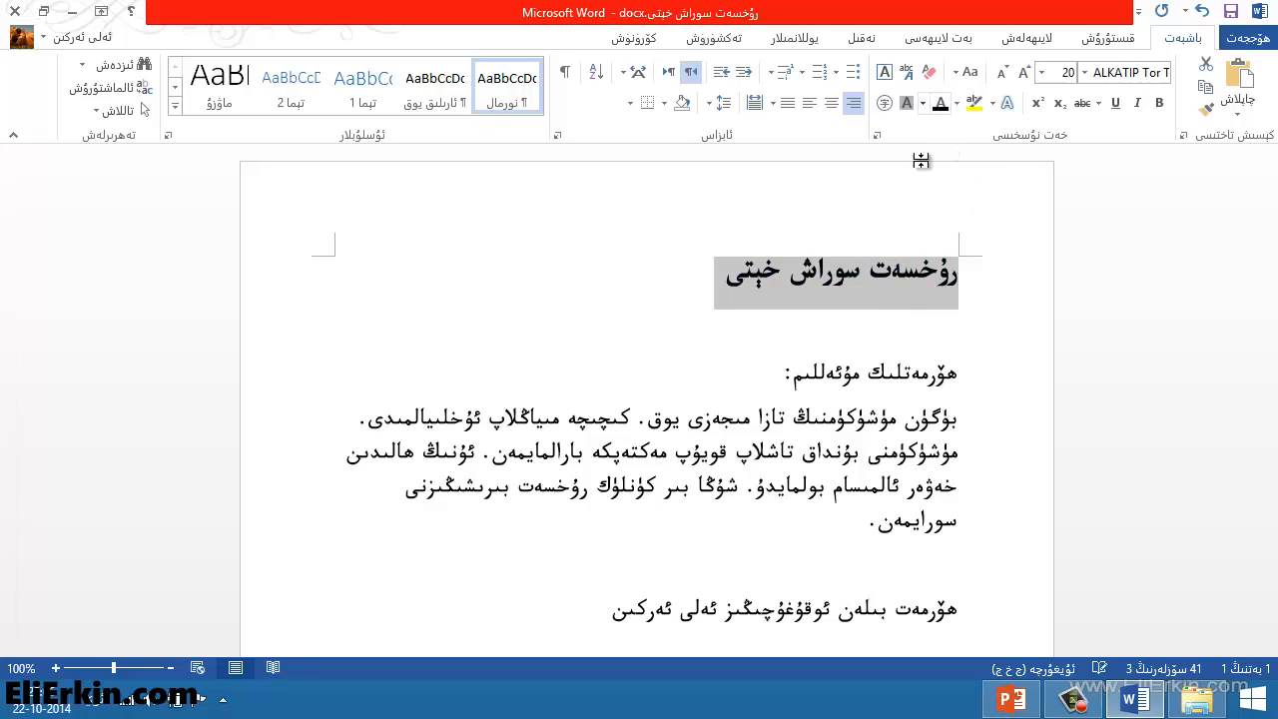
pyautogui.click(864, 337)
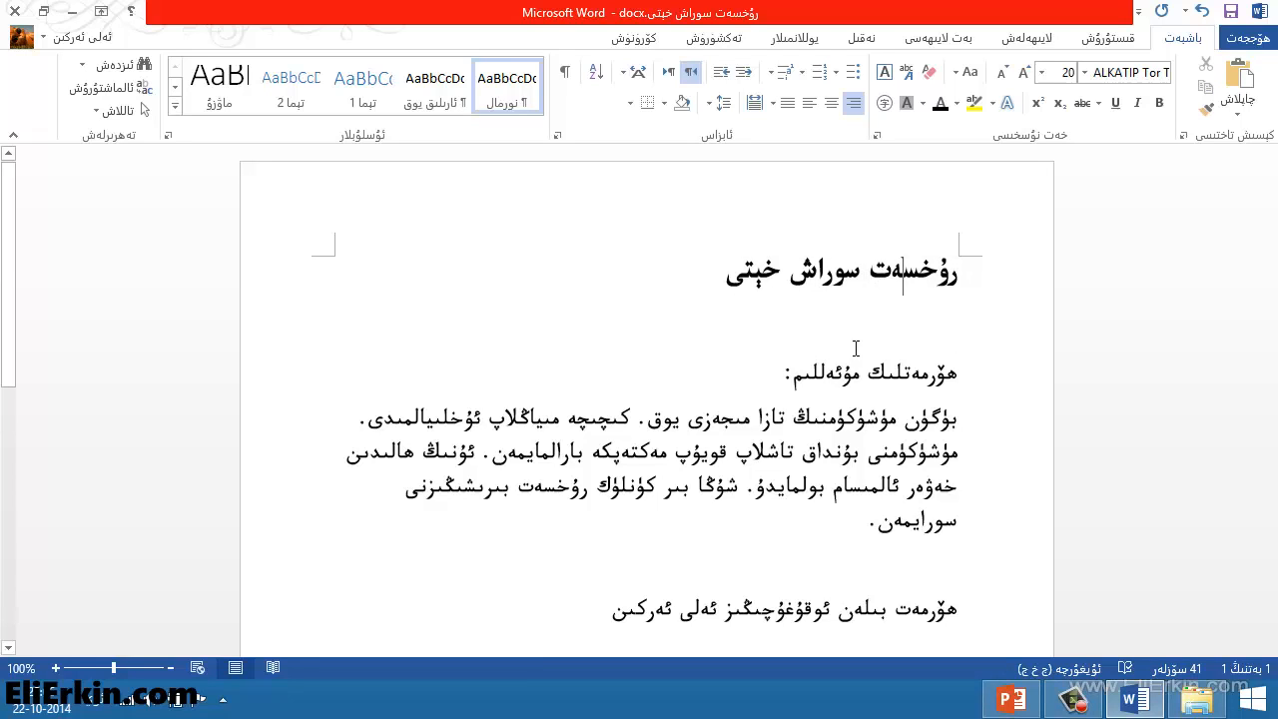
# Highlight the phrase "بىر كۈنلۈك رۇخسەت" in the body paragraph in bright green
pyautogui.scroll(-2, 805, 362)
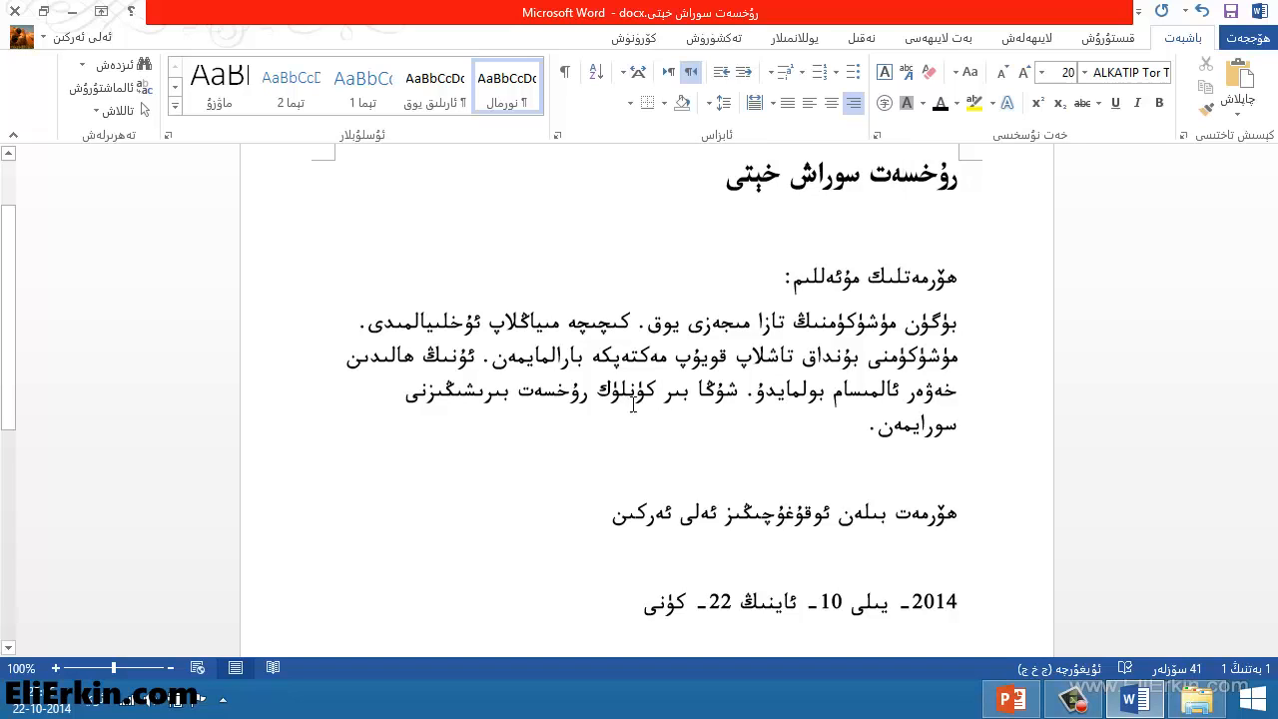
pyautogui.moveTo(691, 395); pyautogui.dragTo(547, 400)
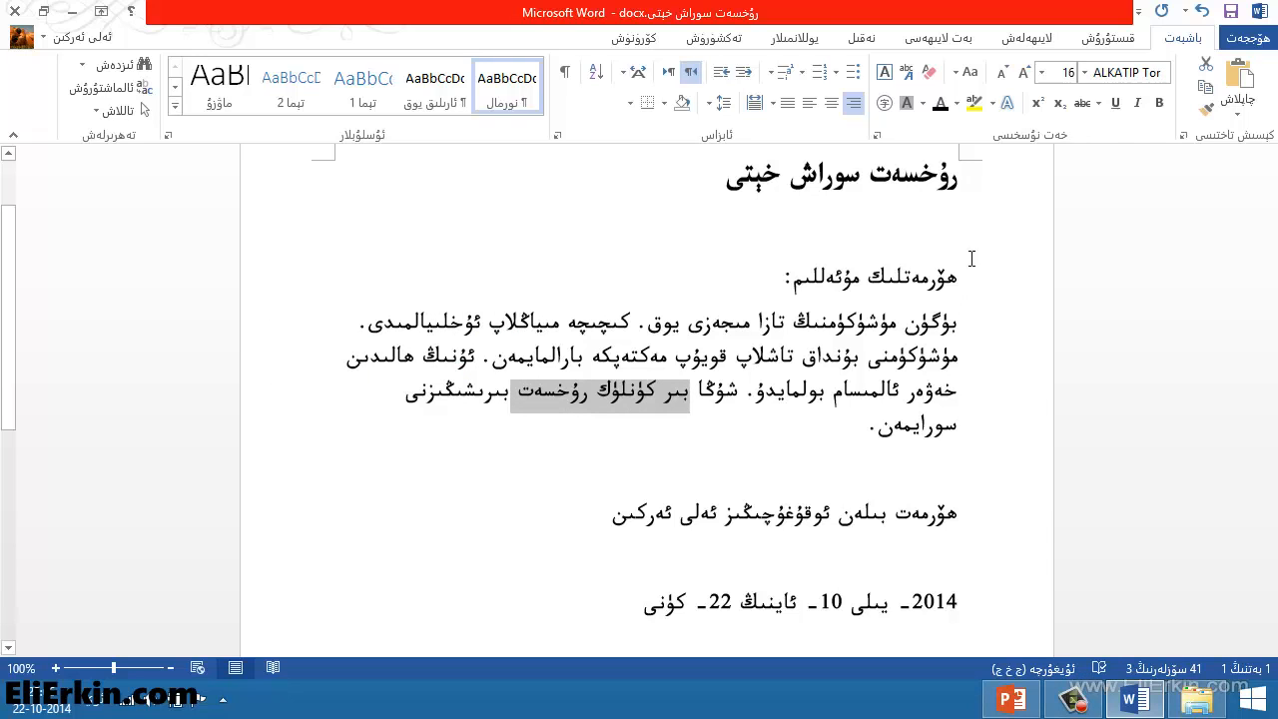
pyautogui.click(957, 105)
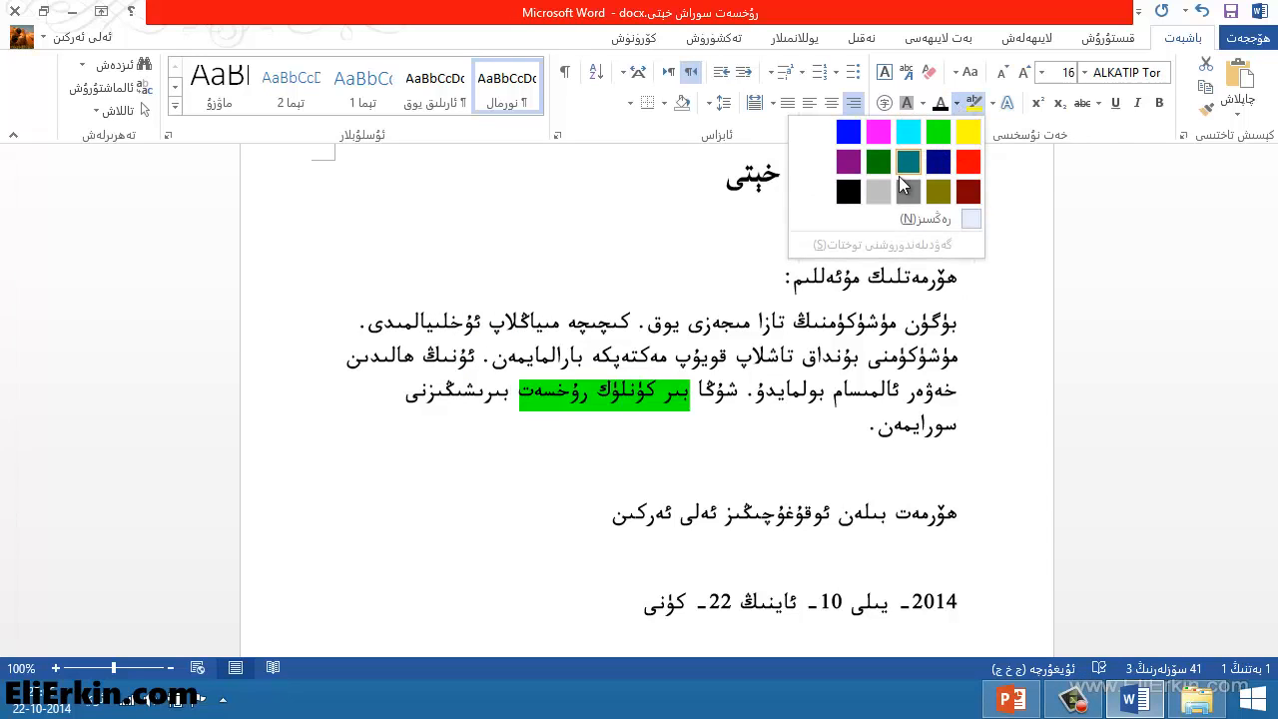
pyautogui.click(937, 132)
pyautogui.click(750, 359)
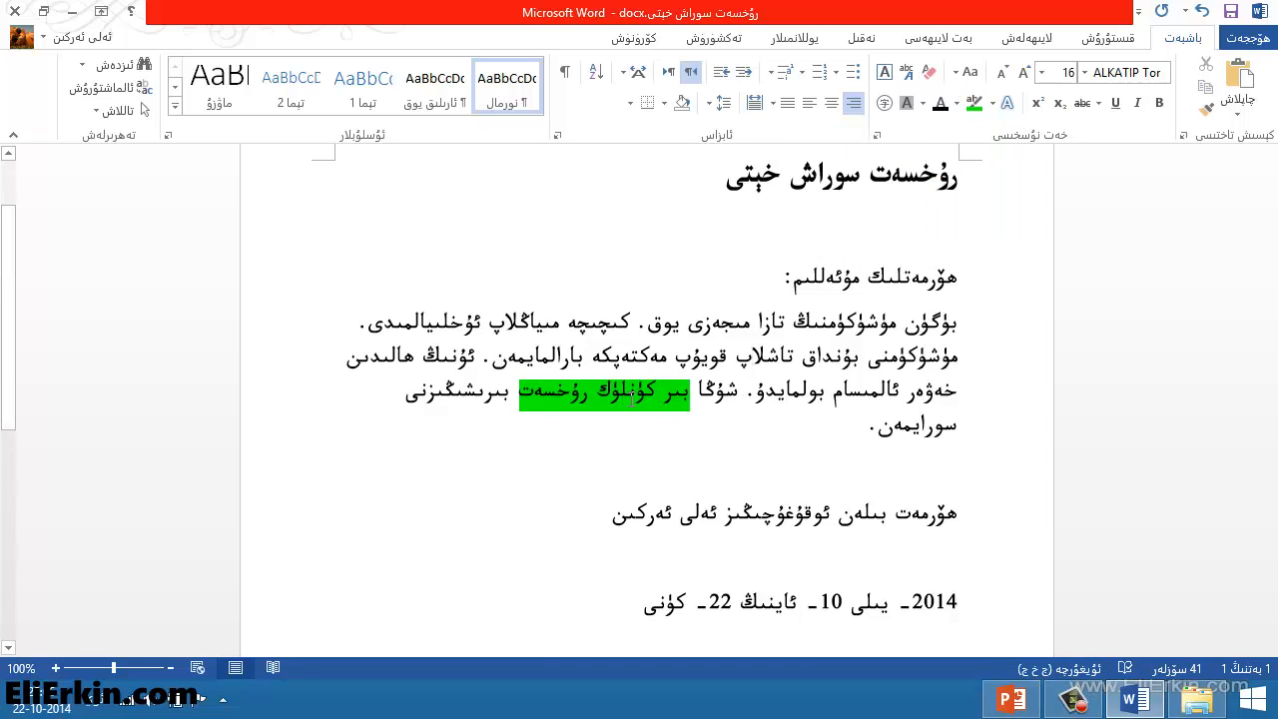
# Remove the highlight color from the phrase "بىر كۈنلۈك رۇخسەت" in the body paragraph
pyautogui.moveTo(690, 397); pyautogui.dragTo(549, 400)
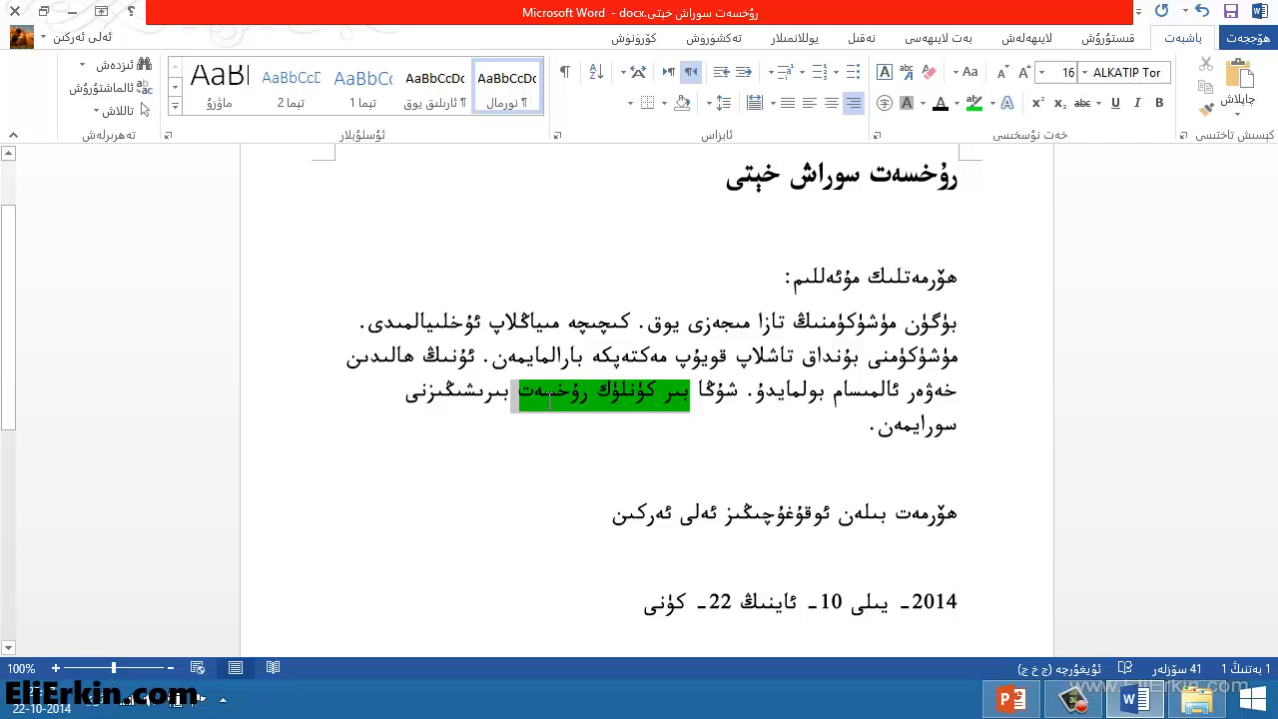
pyautogui.click(959, 110)
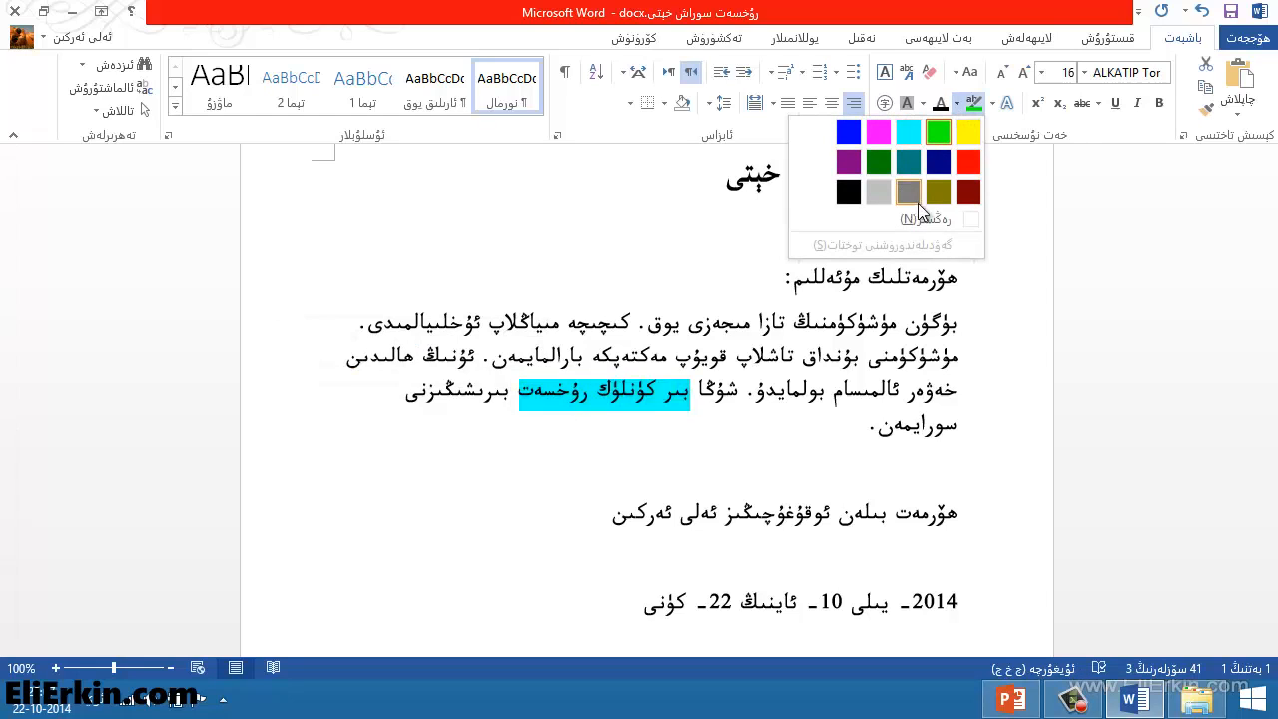
pyautogui.click(937, 222)
pyautogui.click(703, 428)
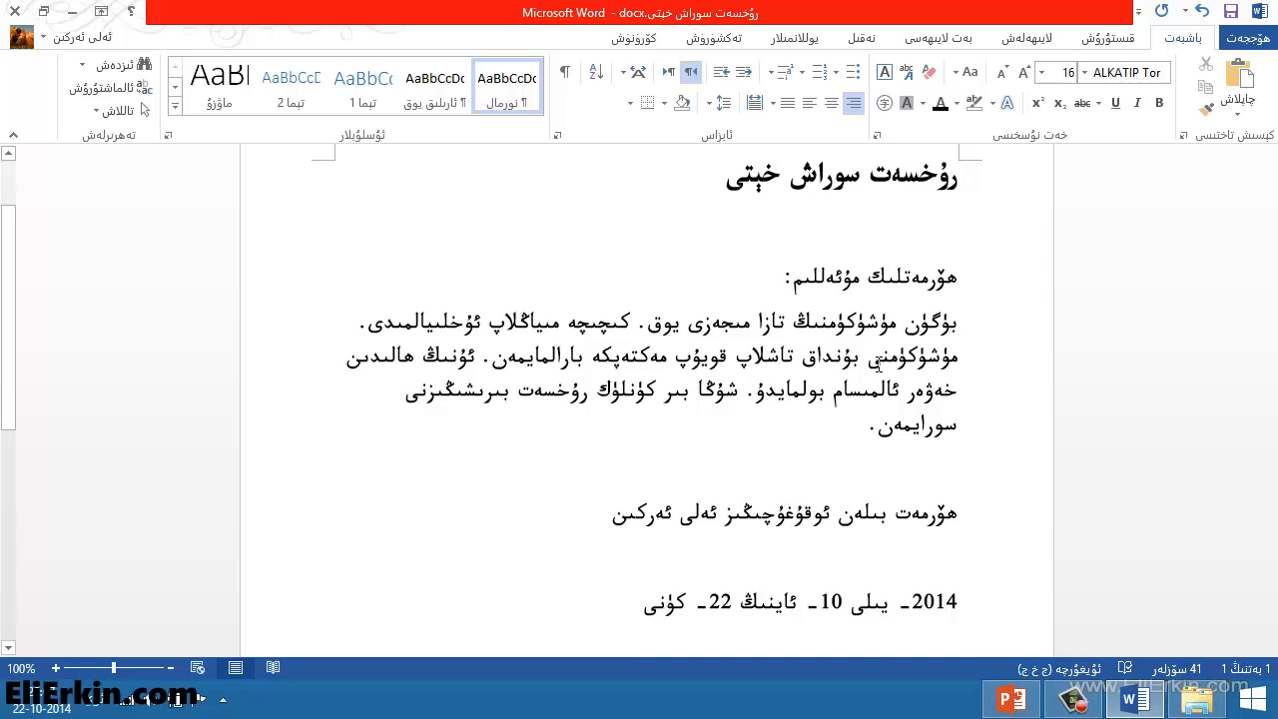
# Make the greeting line "ھۆرمەتلىك مۇئەللىم:" above the body paragraph bold
pyautogui.scroll(1, 828, 365)
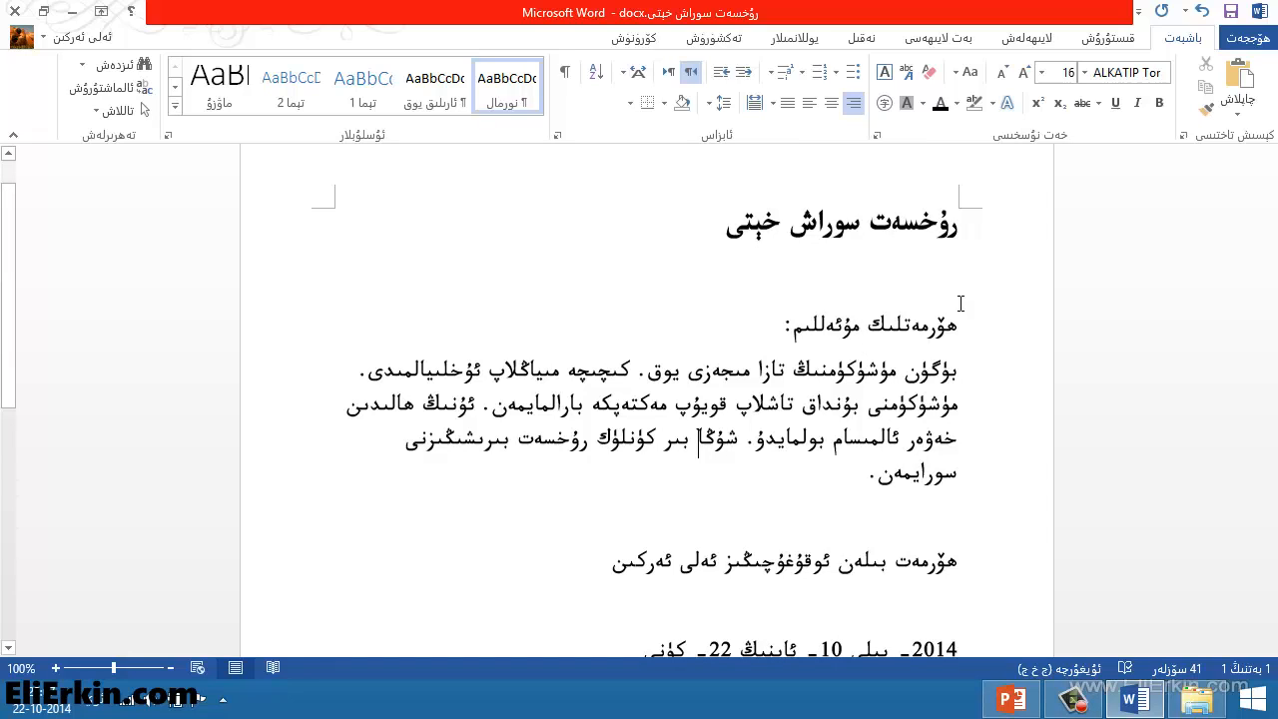
pyautogui.moveTo(958, 325); pyautogui.dragTo(785, 326)
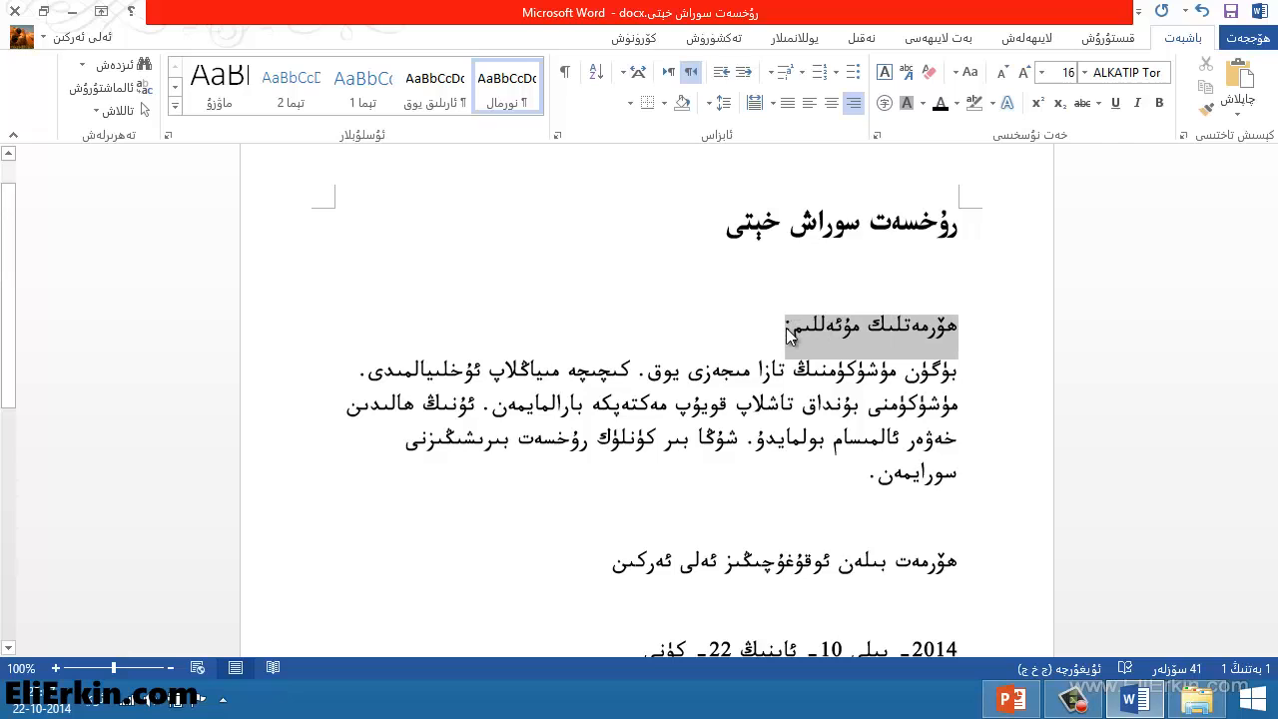
pyautogui.click(1161, 104)
pyautogui.click(883, 350)
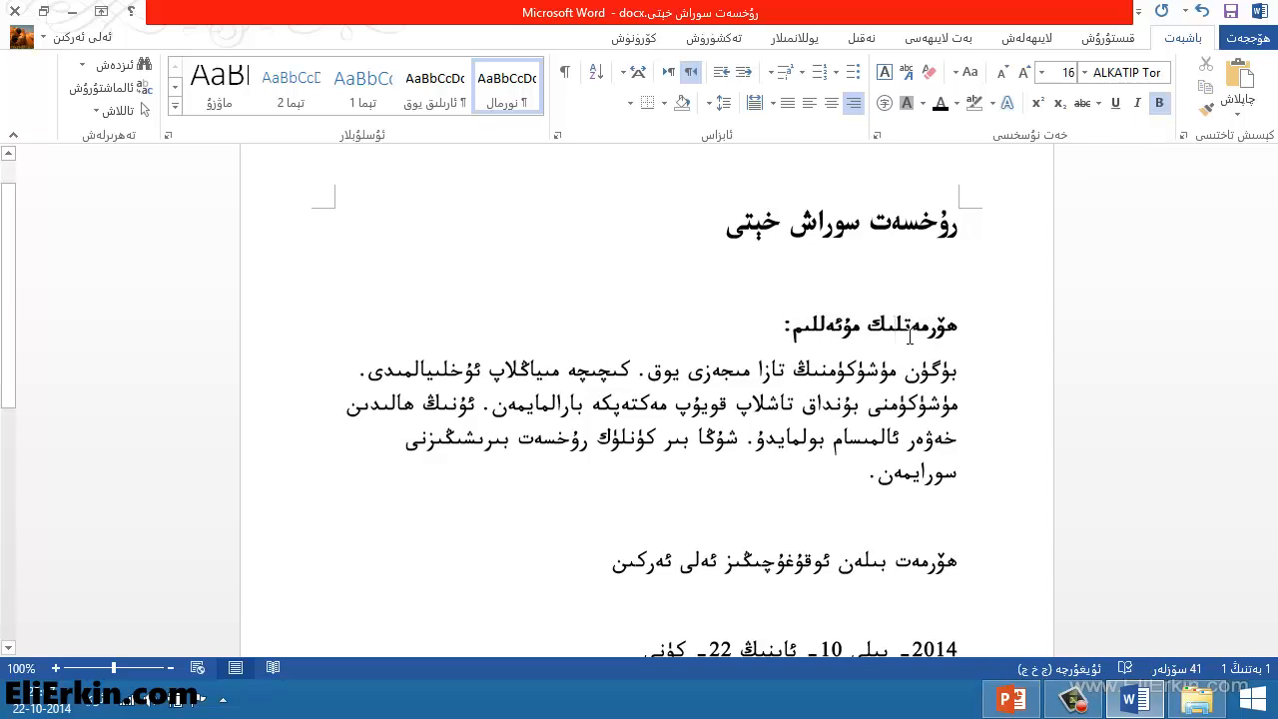
pyautogui.click(928, 328)
pyautogui.moveTo(774, 333); pyautogui.dragTo(914, 337)
pyautogui.click(843, 348)
# Italicize the sender's name at the end of the closing signature line
pyautogui.scroll(-2, 784, 456)
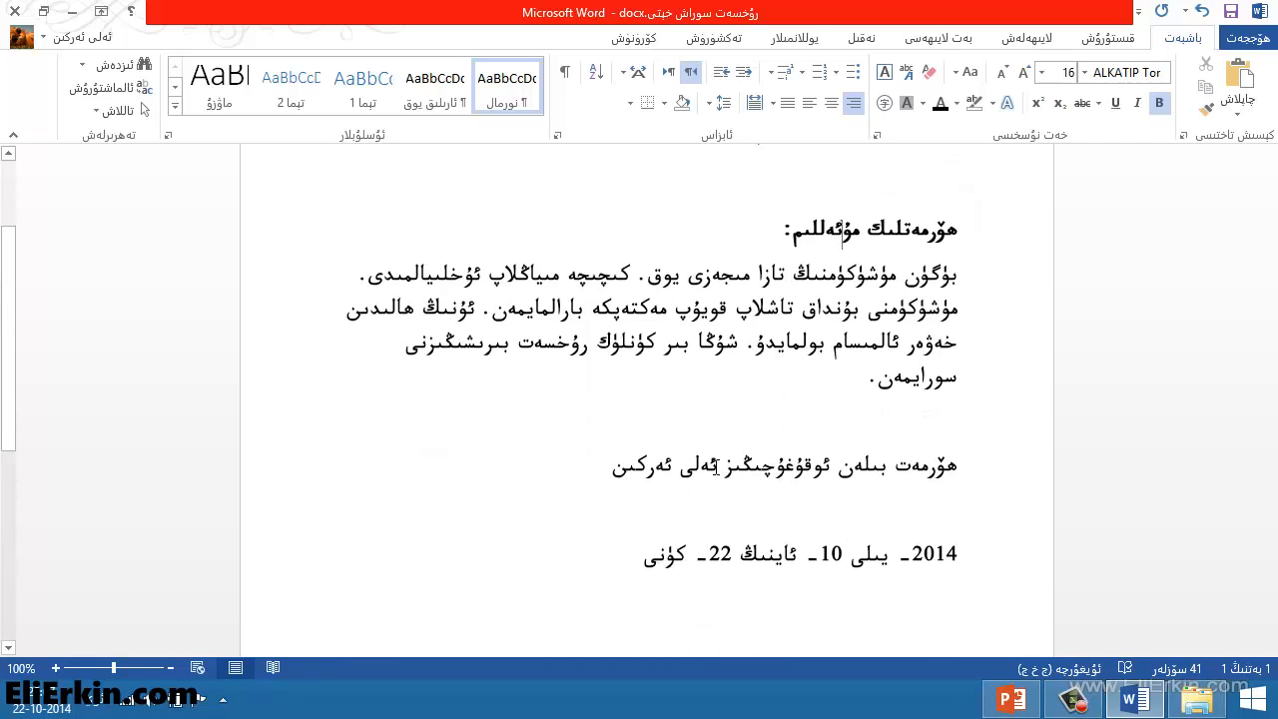
pyautogui.moveTo(718, 469); pyautogui.dragTo(636, 467)
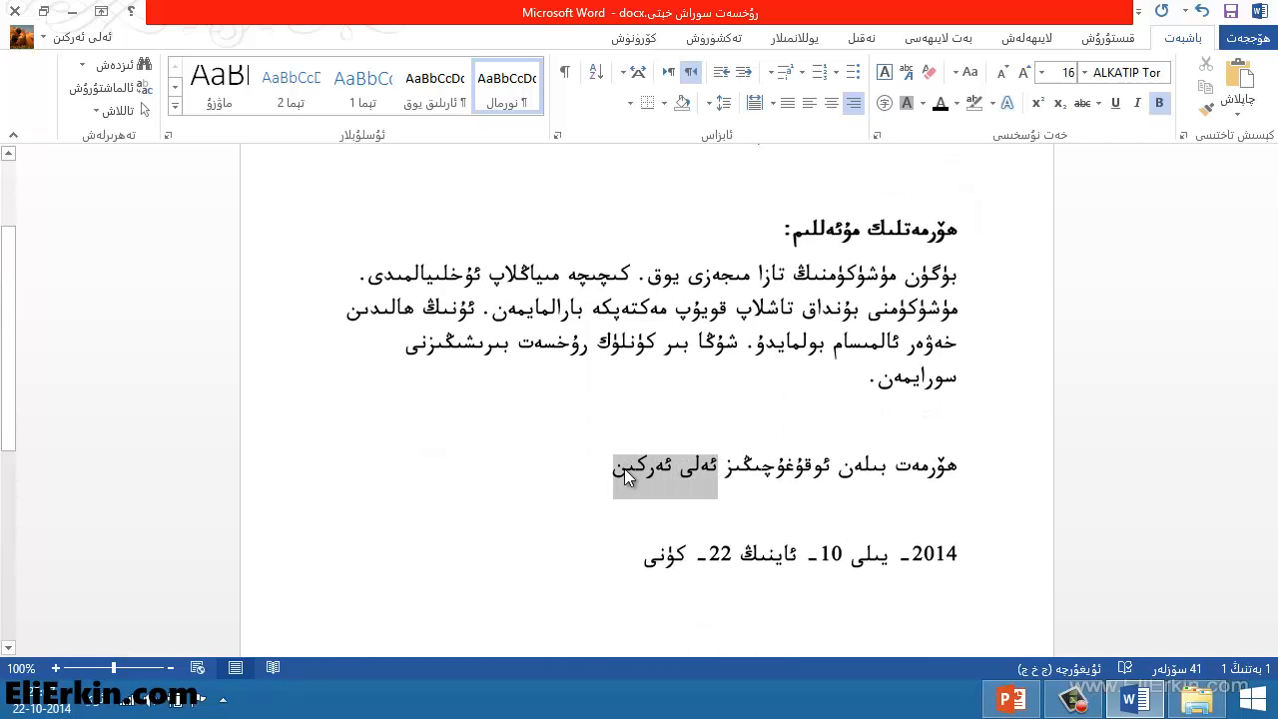
pyautogui.click(1136, 105)
pyautogui.click(678, 484)
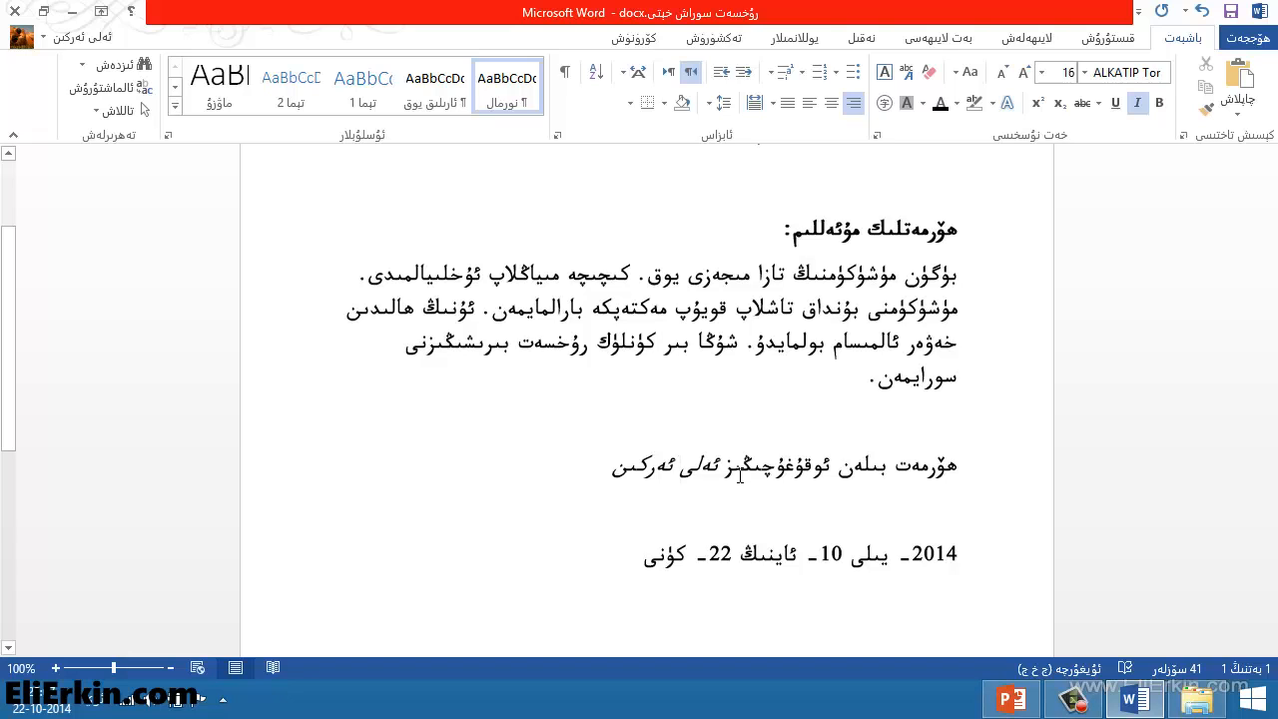
# Underline the phrase "بىر كۈنلۈك رۇخسەت" in the body paragraph with a single line
pyautogui.moveTo(690, 345); pyautogui.dragTo(510, 347)
pyautogui.click(1115, 103)
pyautogui.click(708, 419)
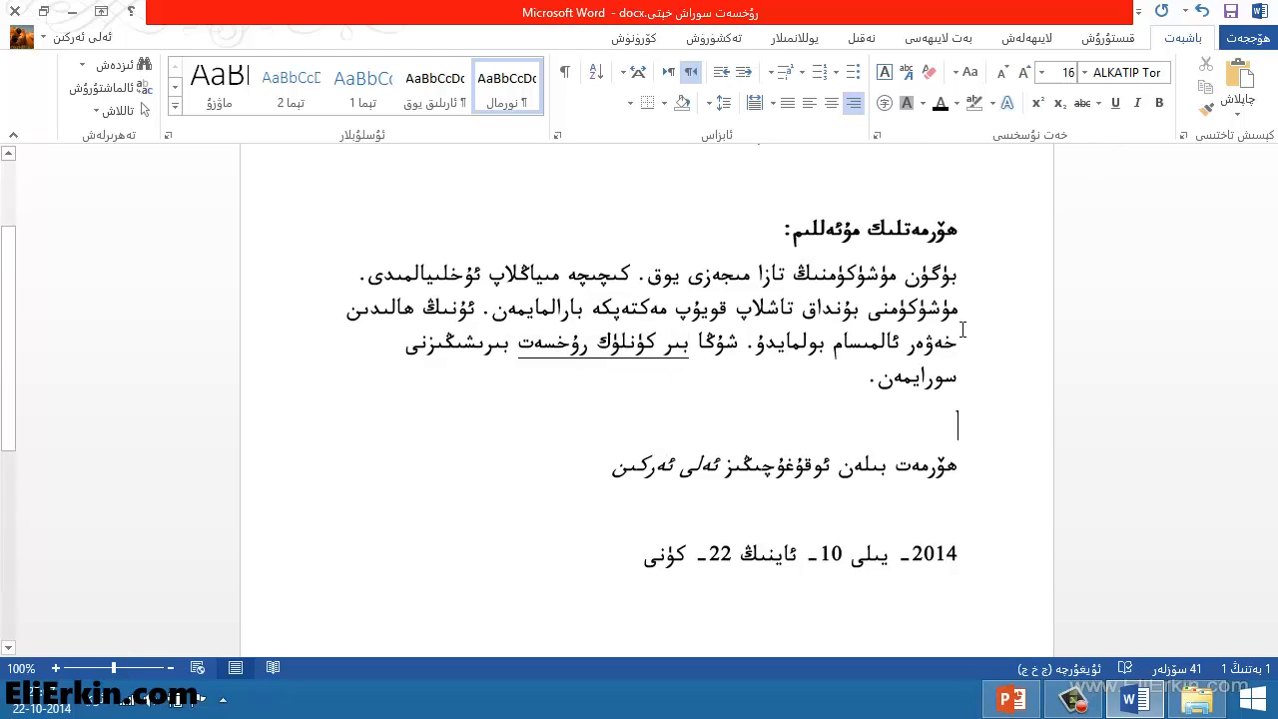
# Try to switch the underline style to a double line with no text selected
pyautogui.click(1098, 104)
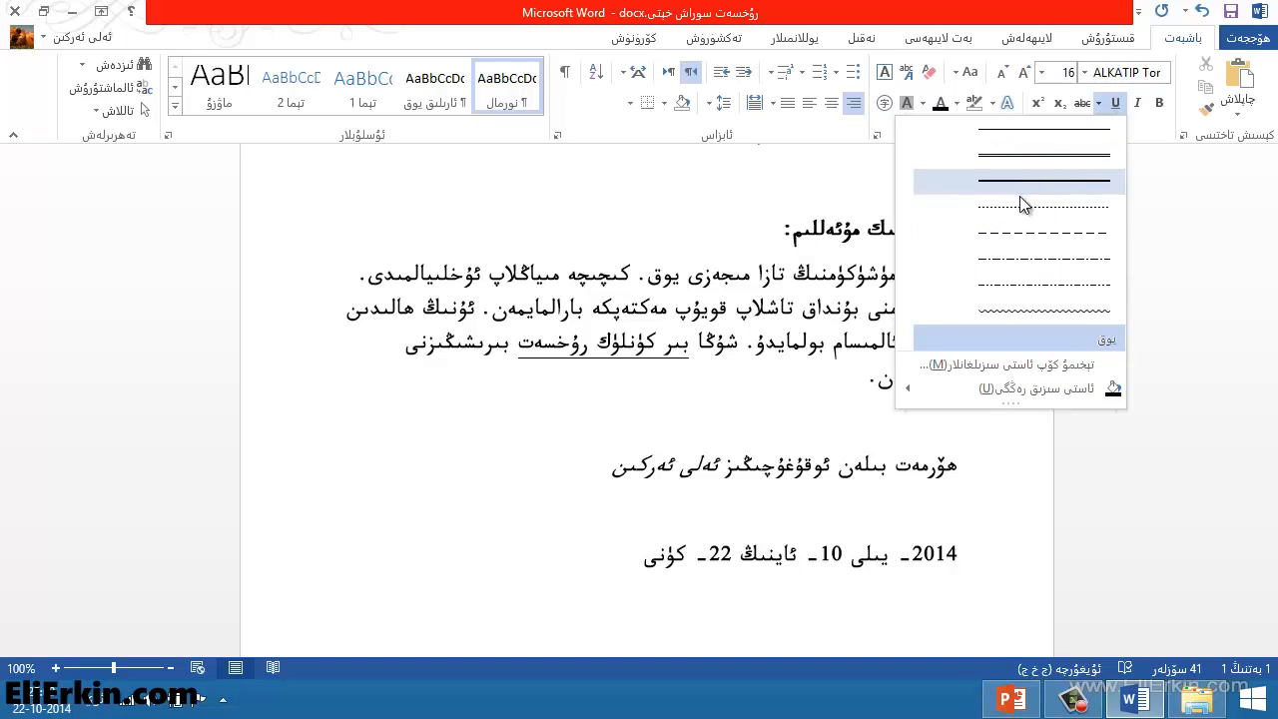
pyautogui.click(1033, 157)
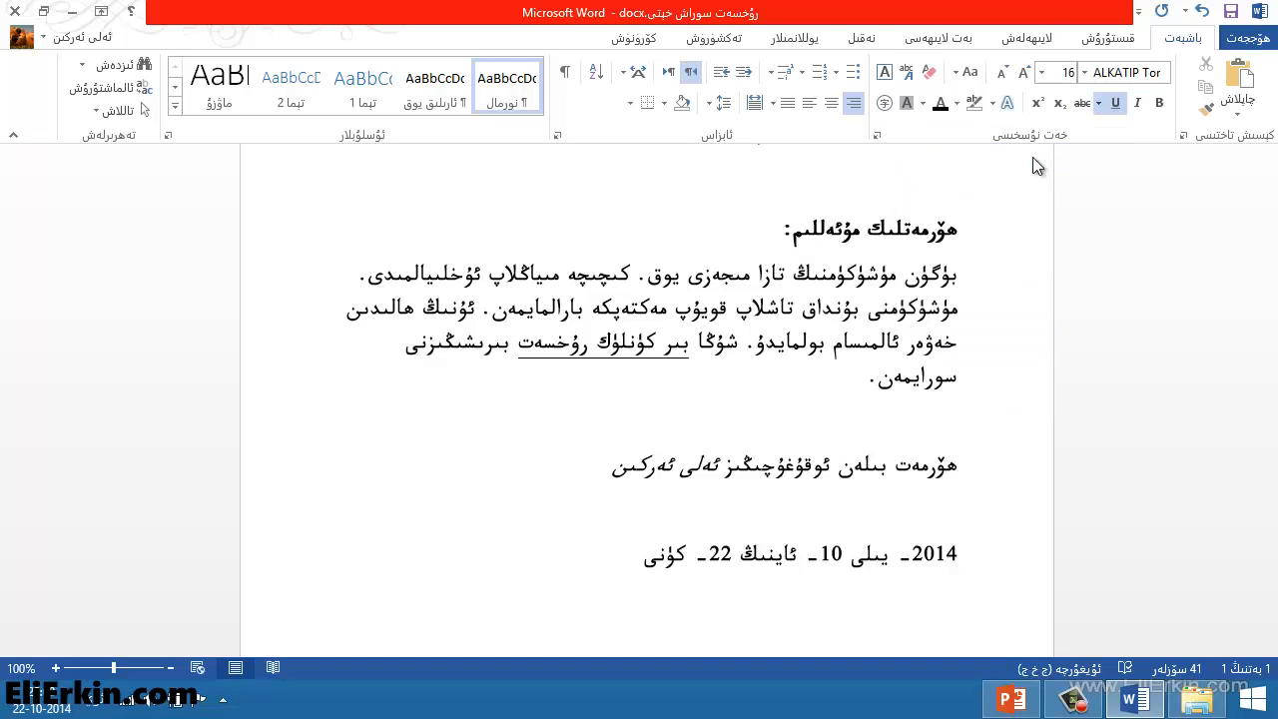
pyautogui.click(638, 349)
# Apply a double underline to the phrase "بىر كۈنلۈك رۇخسەت" in the body paragraph
pyautogui.moveTo(693, 345); pyautogui.dragTo(509, 344)
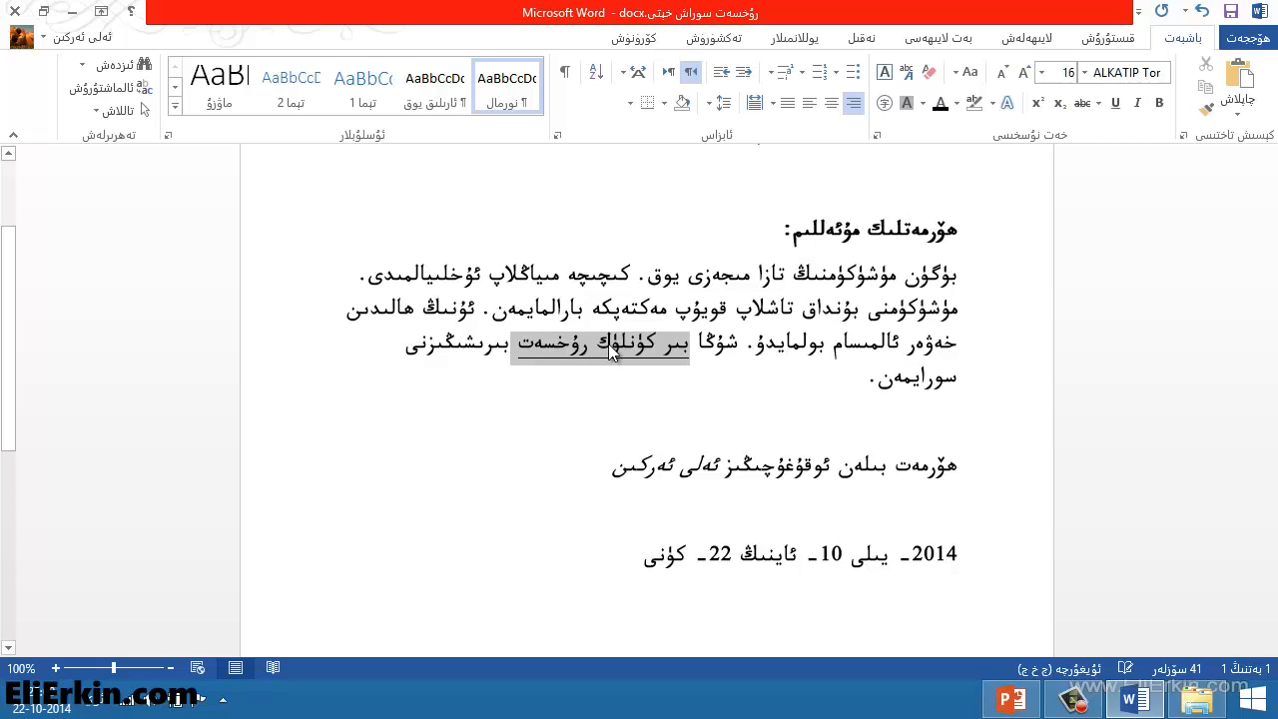
pyautogui.click(1100, 102)
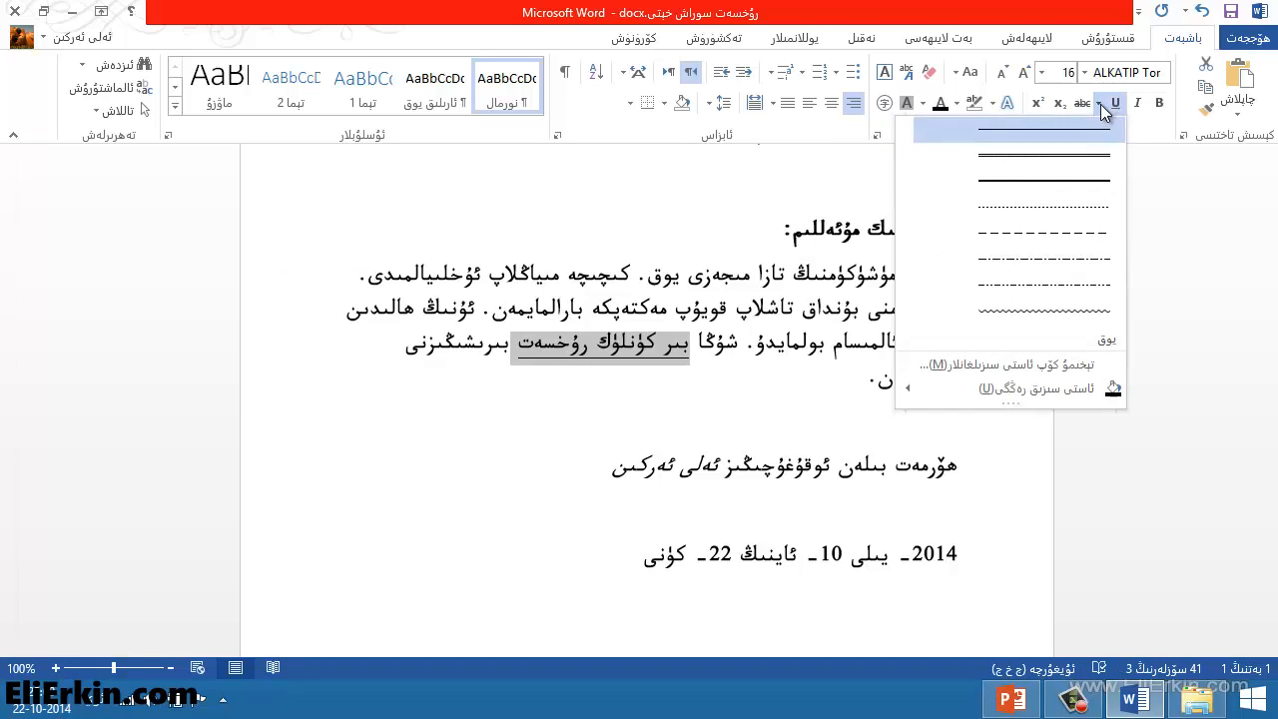
pyautogui.click(1092, 171)
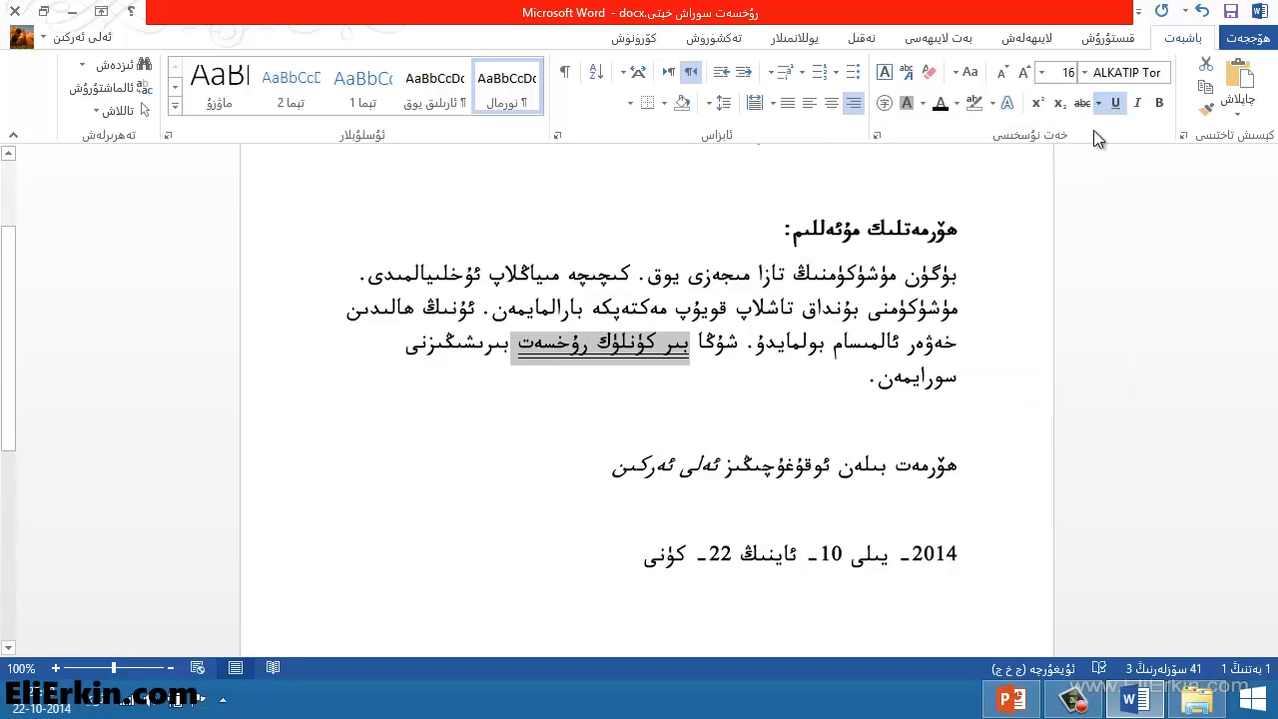
# Switch the underline of the phrase "بىر كۈنلۈك رۇخسەت" to a wavy line, and remove the underline completely
pyautogui.click(1098, 103)
pyautogui.click(1065, 302)
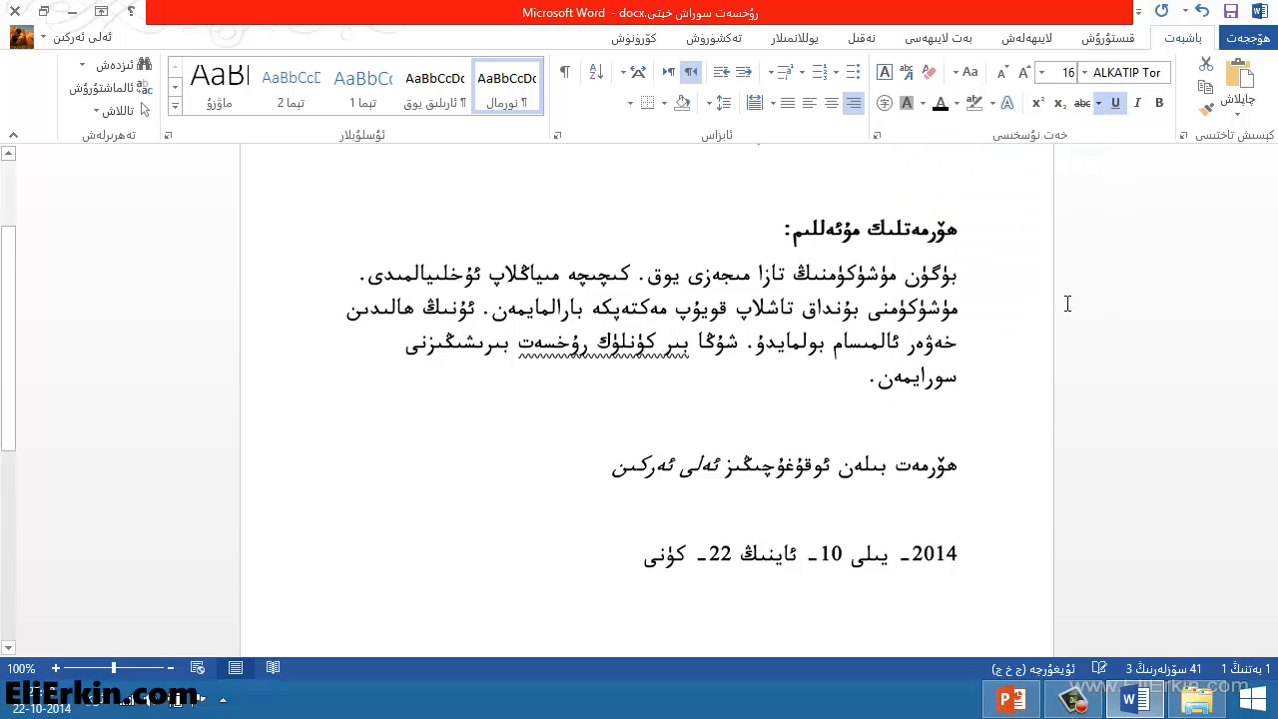
pyautogui.click(1099, 102)
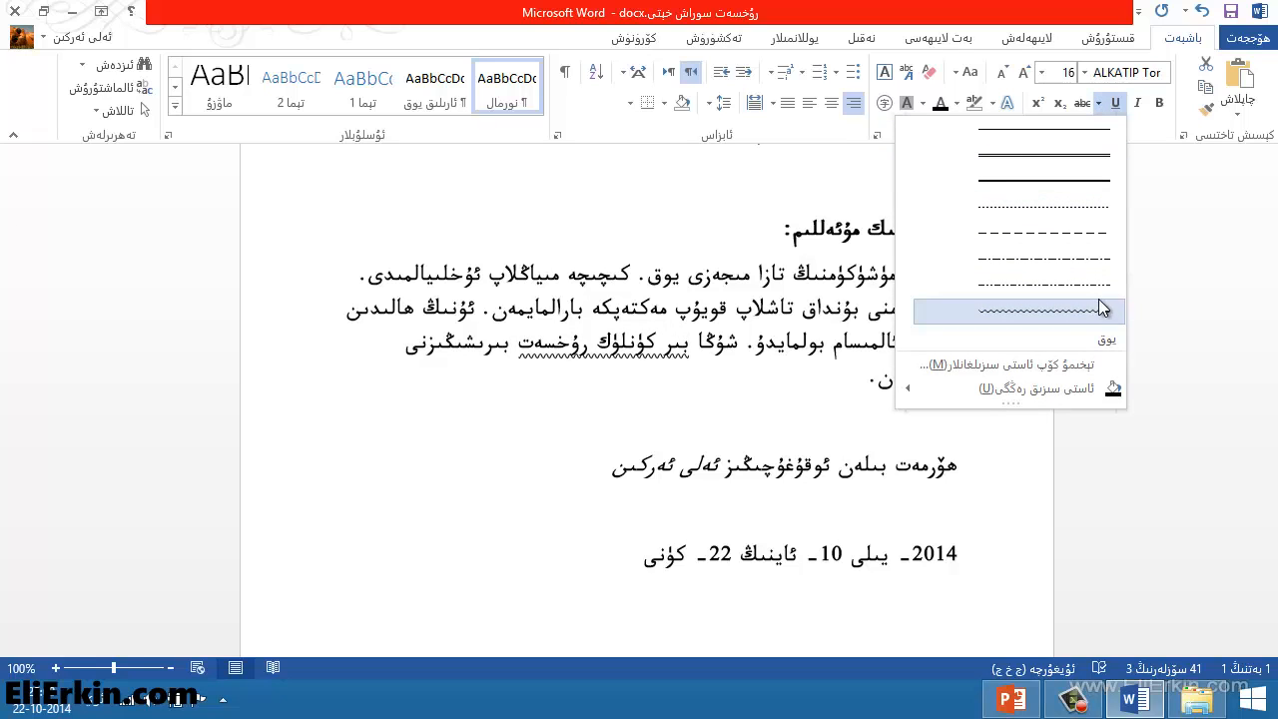
pyautogui.click(1078, 339)
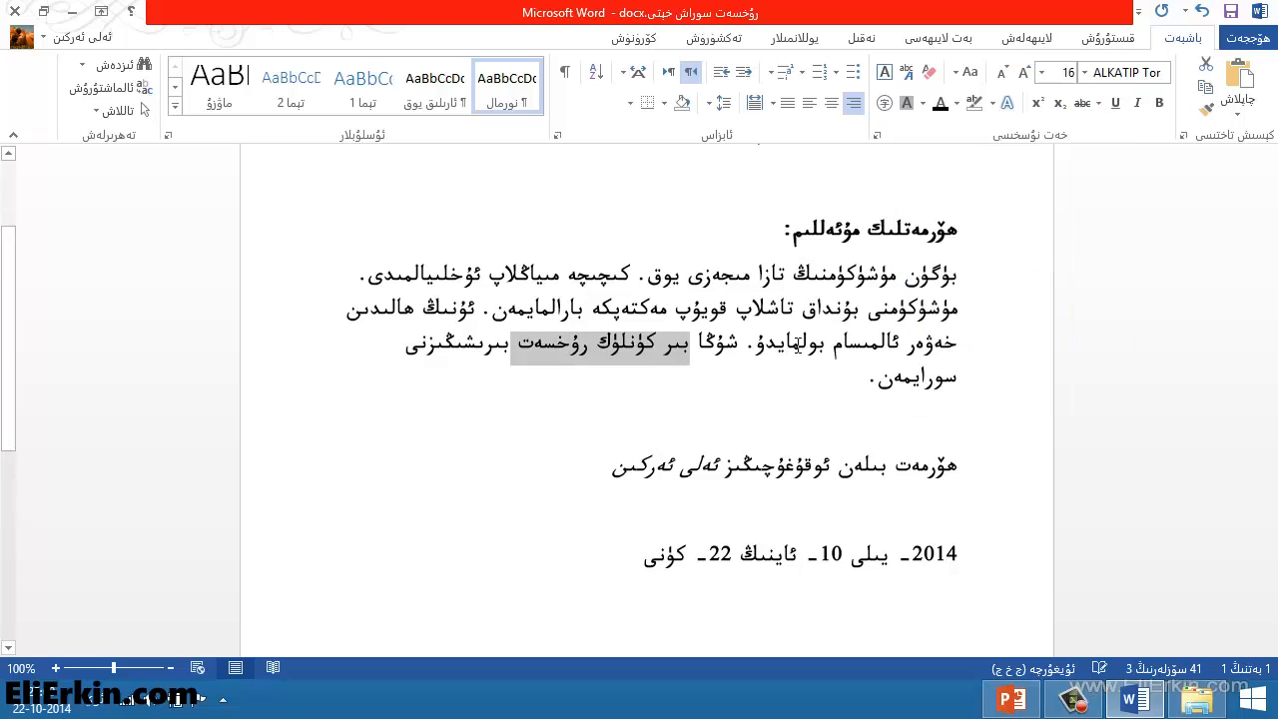
pyautogui.click(728, 363)
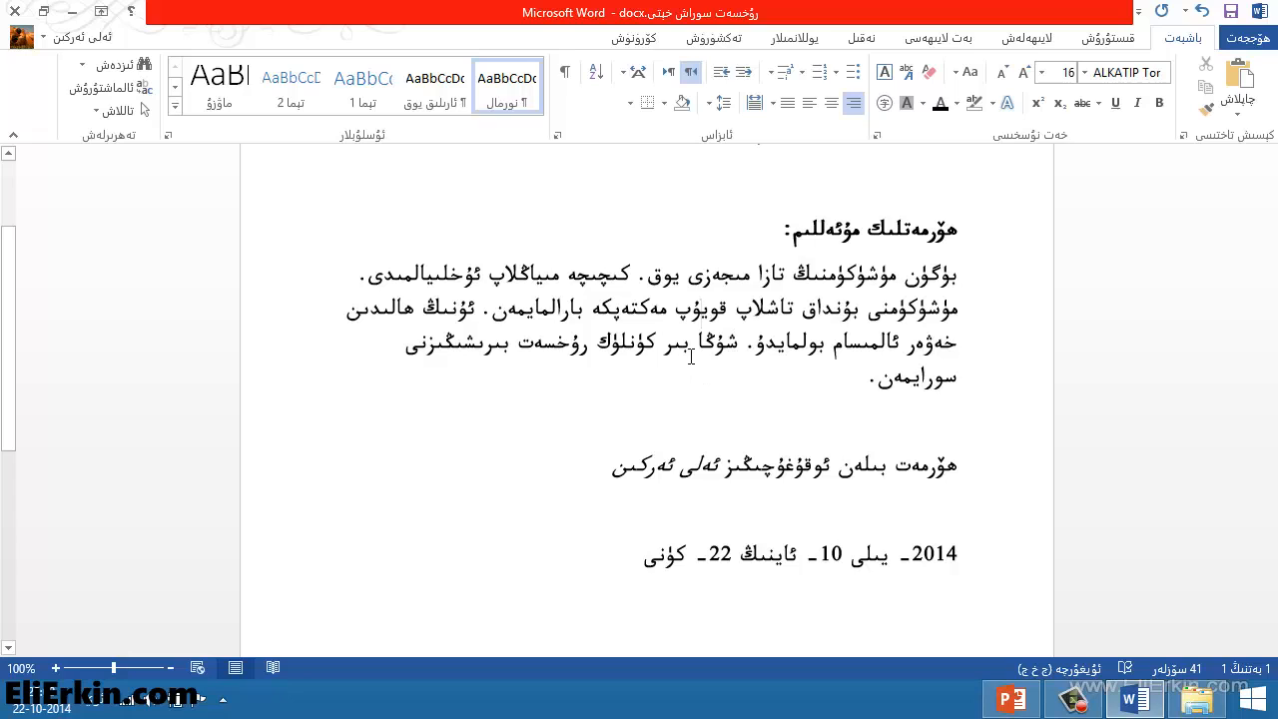
# Apply strikethrough to the words "بىر كۈنلۈك" in the body paragraph, and take the strikethrough off again
pyautogui.moveTo(690, 350); pyautogui.dragTo(589, 349)
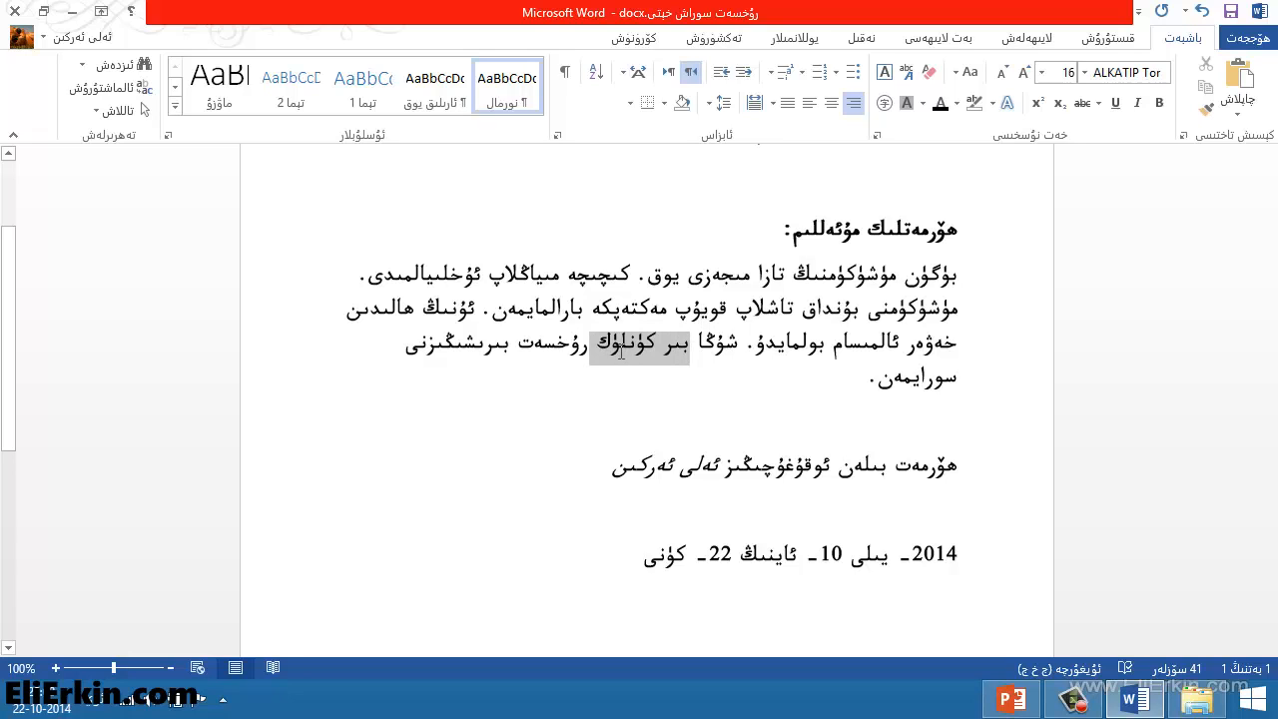
pyautogui.click(1080, 105)
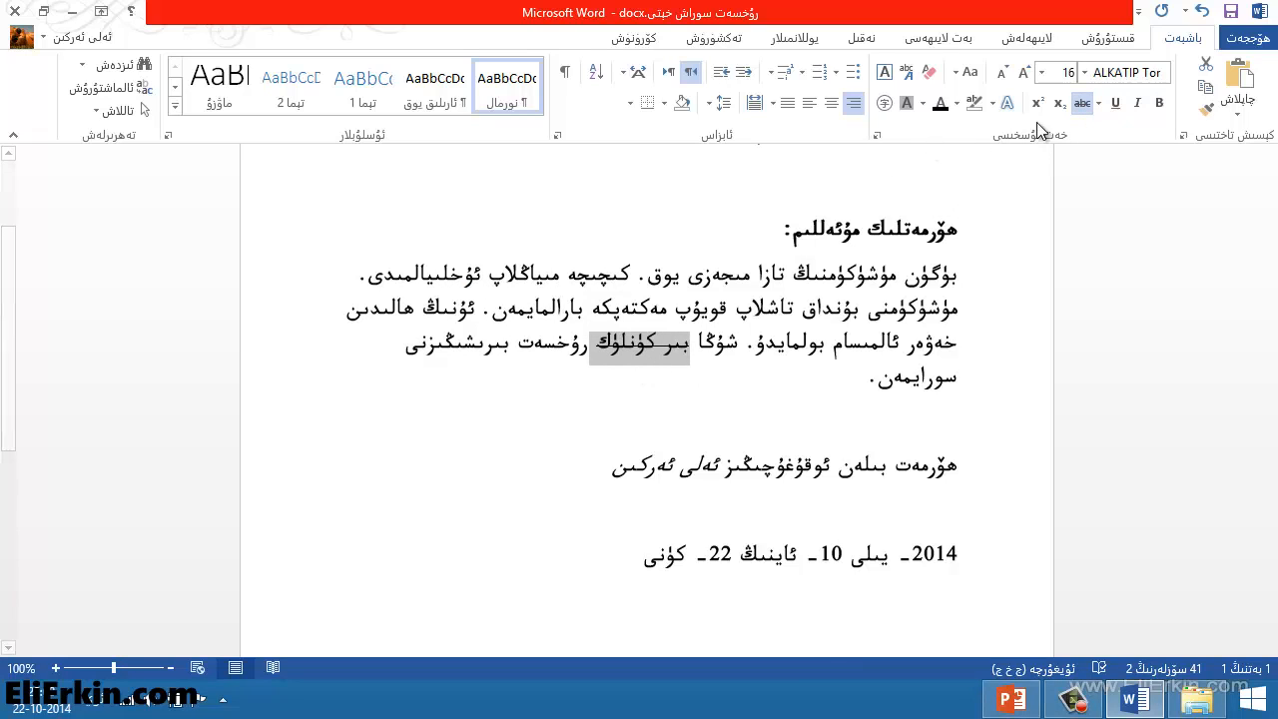
pyautogui.click(724, 348)
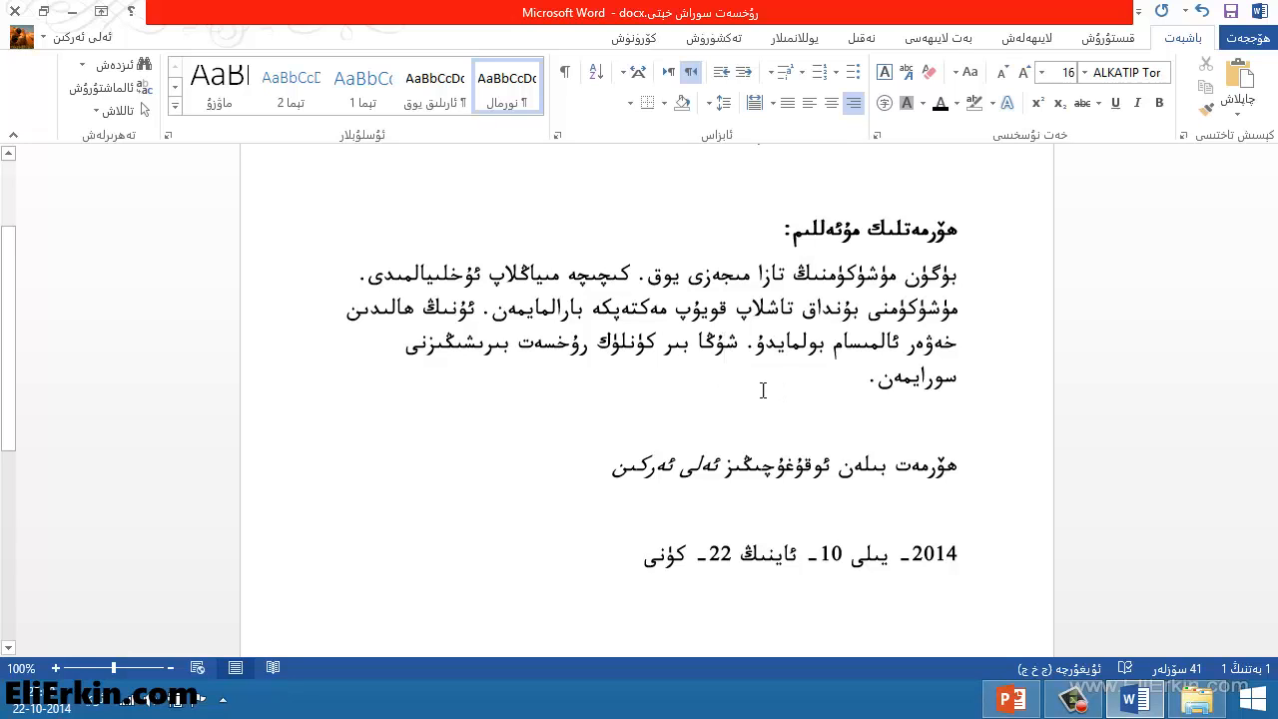
# Try shifting the title "رۇخسەت سوراش خېتى" toward the centre with leading spaces, and delete those spaces
pyautogui.scroll(1, 864, 366)
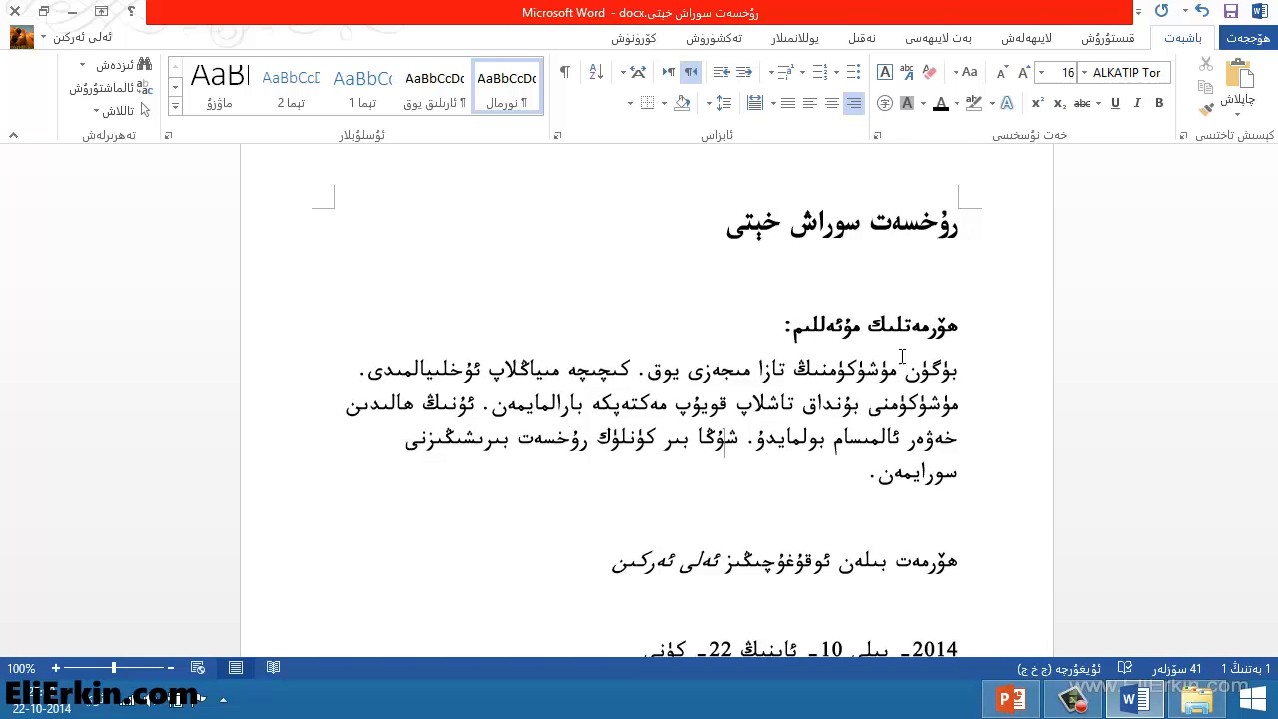
pyautogui.scroll(-1, 777, 422)
pyautogui.click(888, 234)
pyautogui.scroll(1, 890, 259)
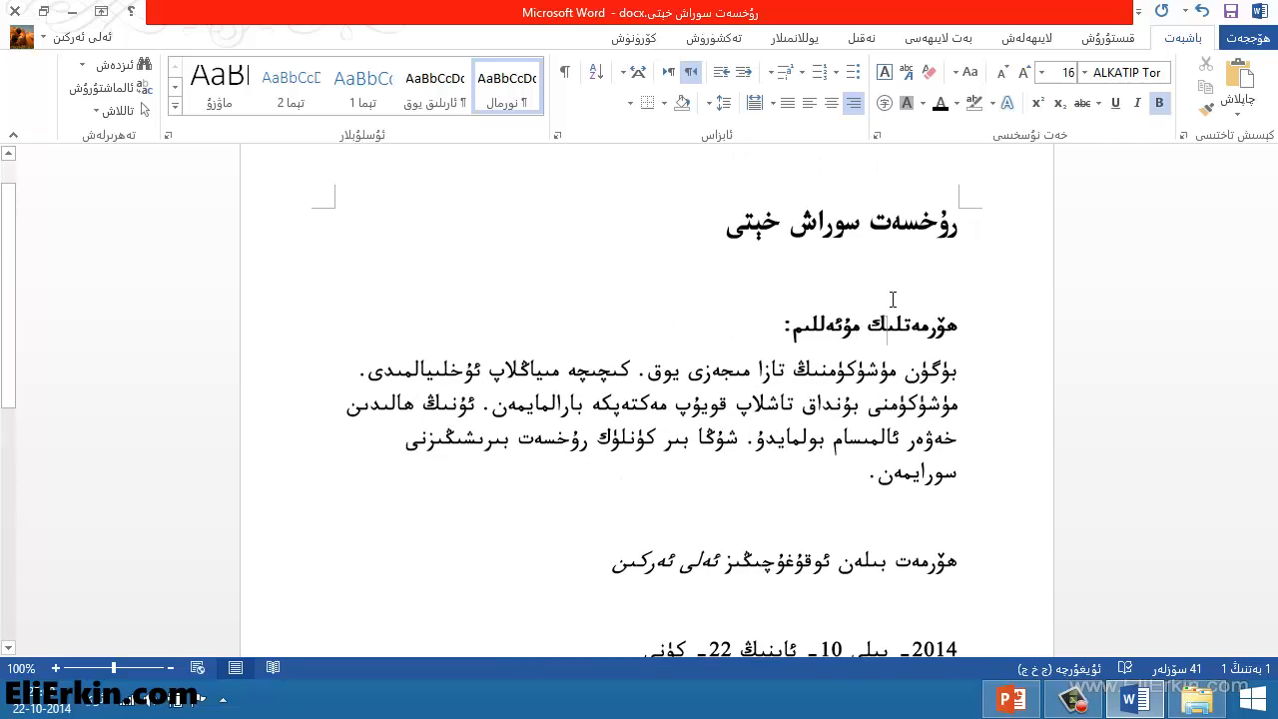
pyautogui.click(847, 226)
pyautogui.click(966, 227)
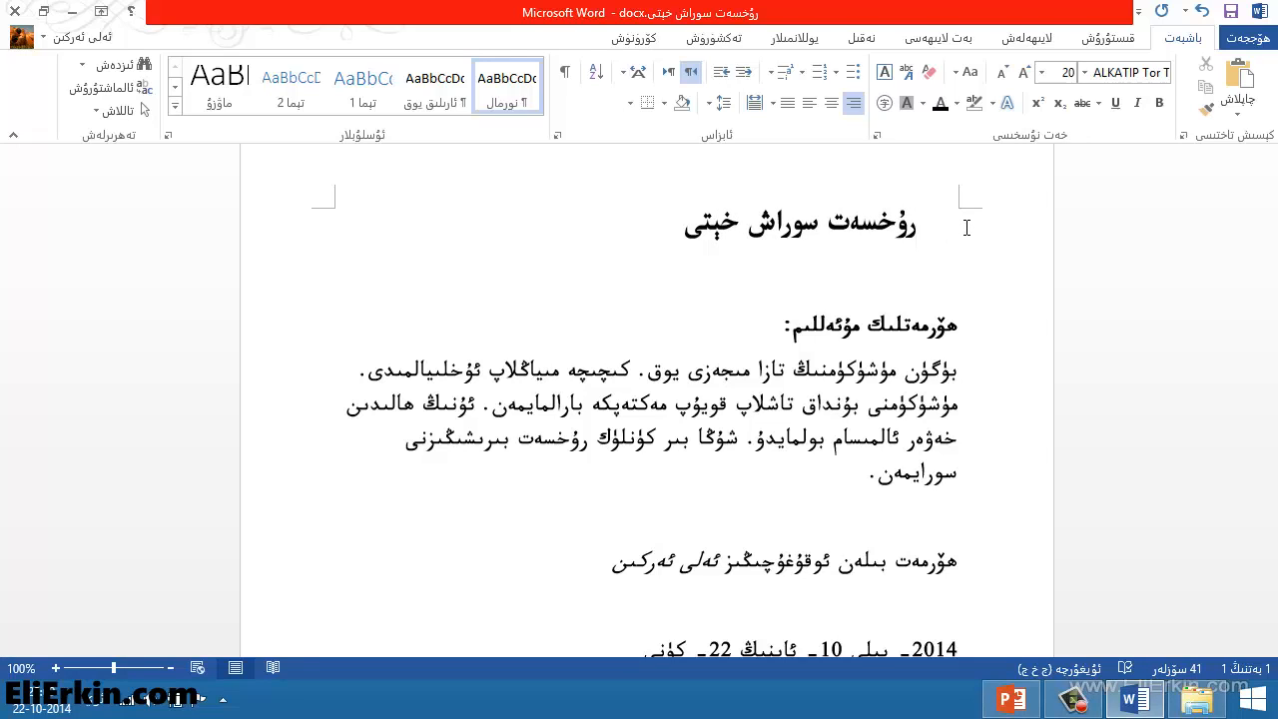
pyautogui.press('BackSpace')
pyautogui.press('BackSpace')
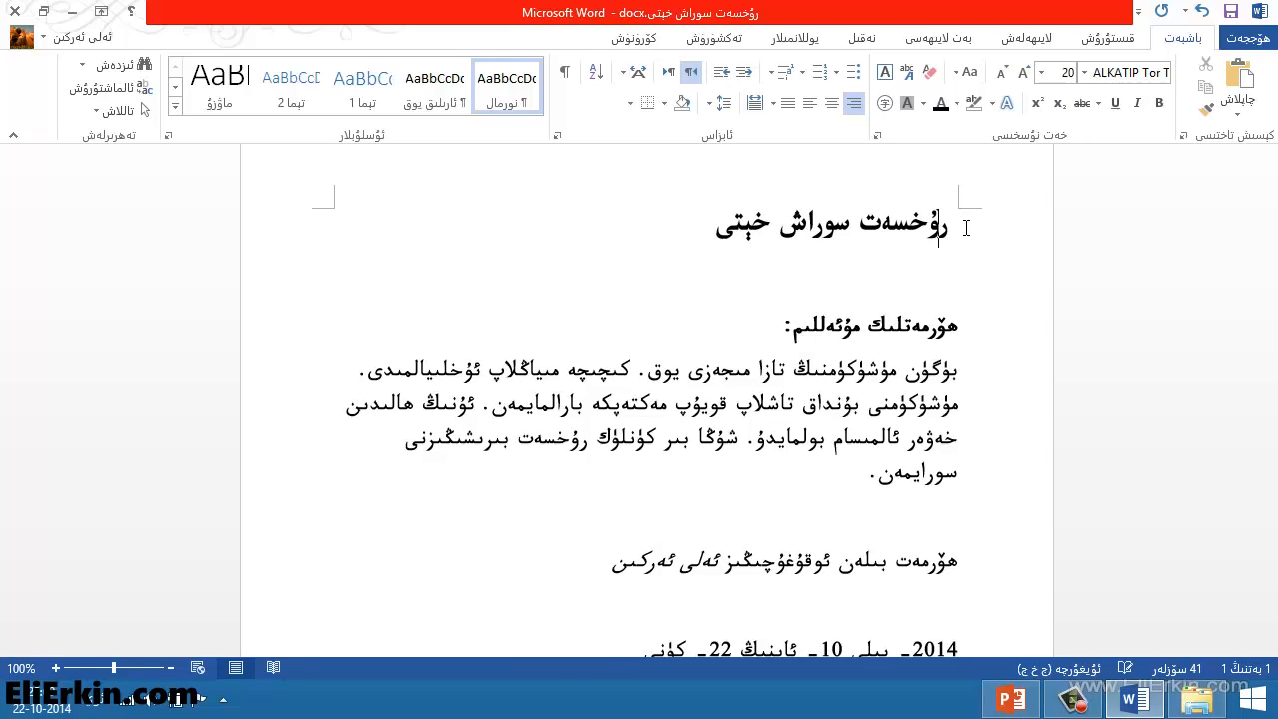
pyautogui.press('BackSpace')
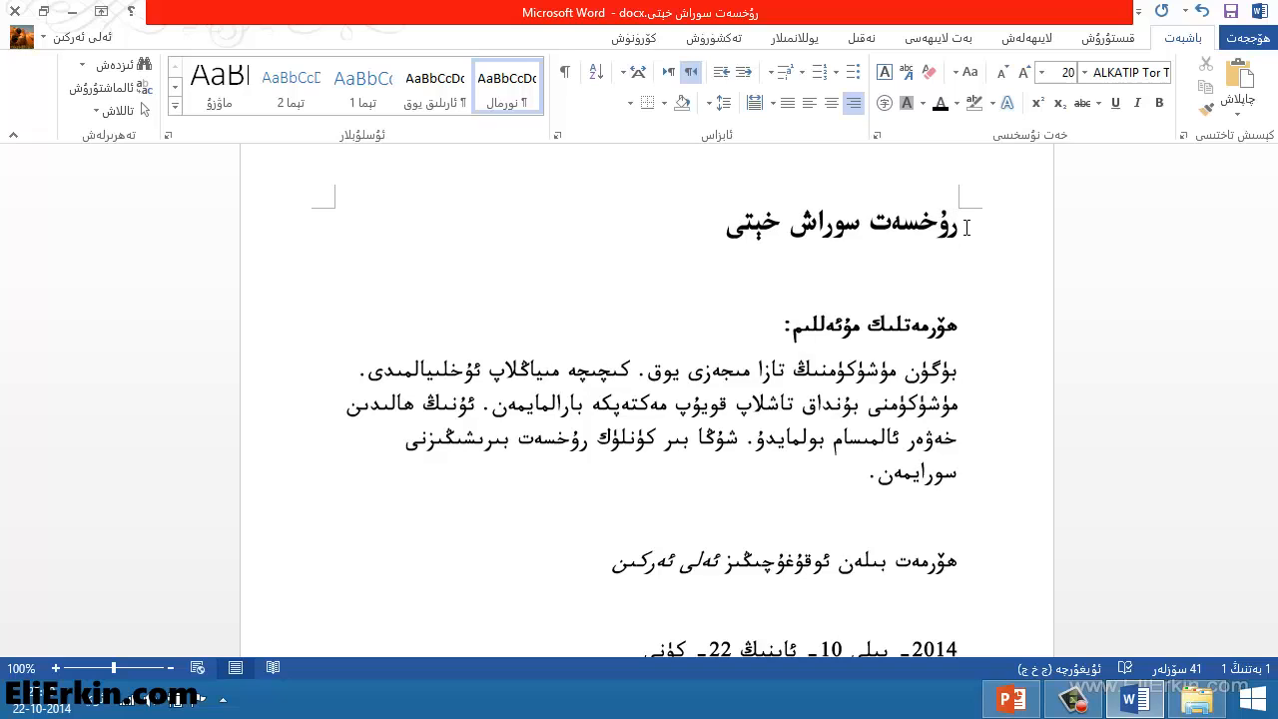
# Try left alignment on the title "رۇخسەت سوراش خېتى", and centre it on the page
pyautogui.click(846, 104)
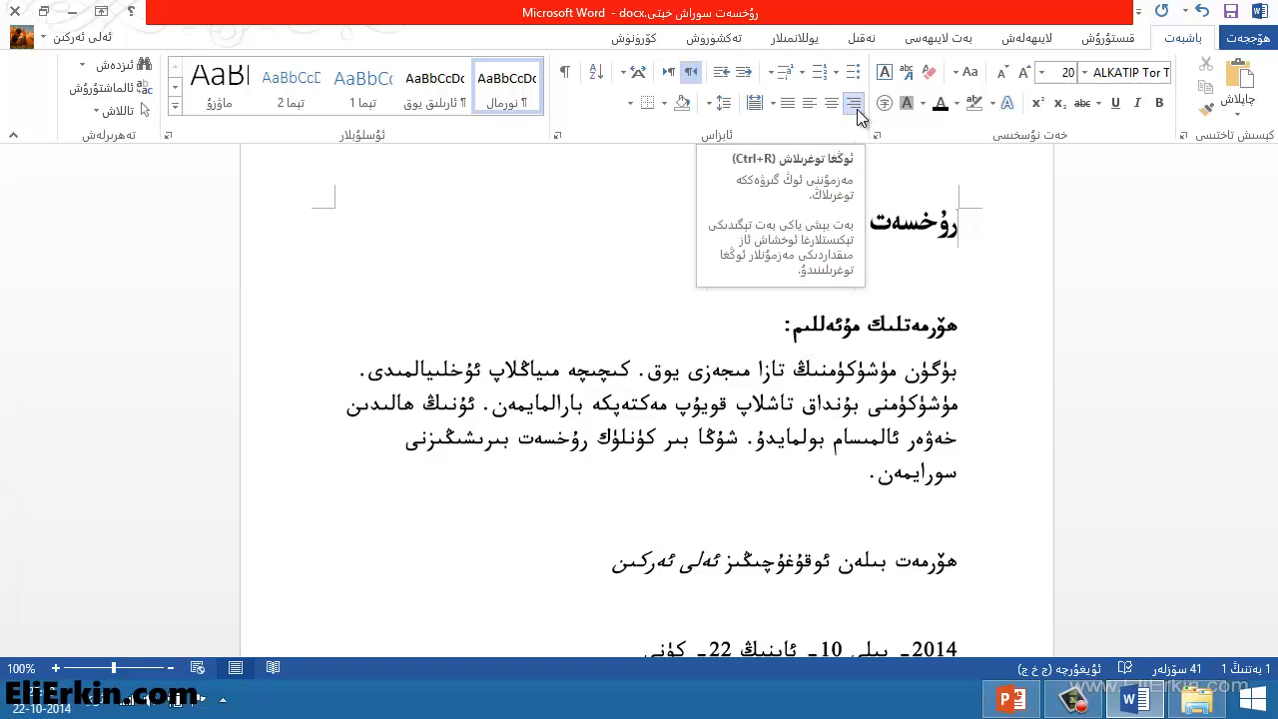
pyautogui.click(810, 104)
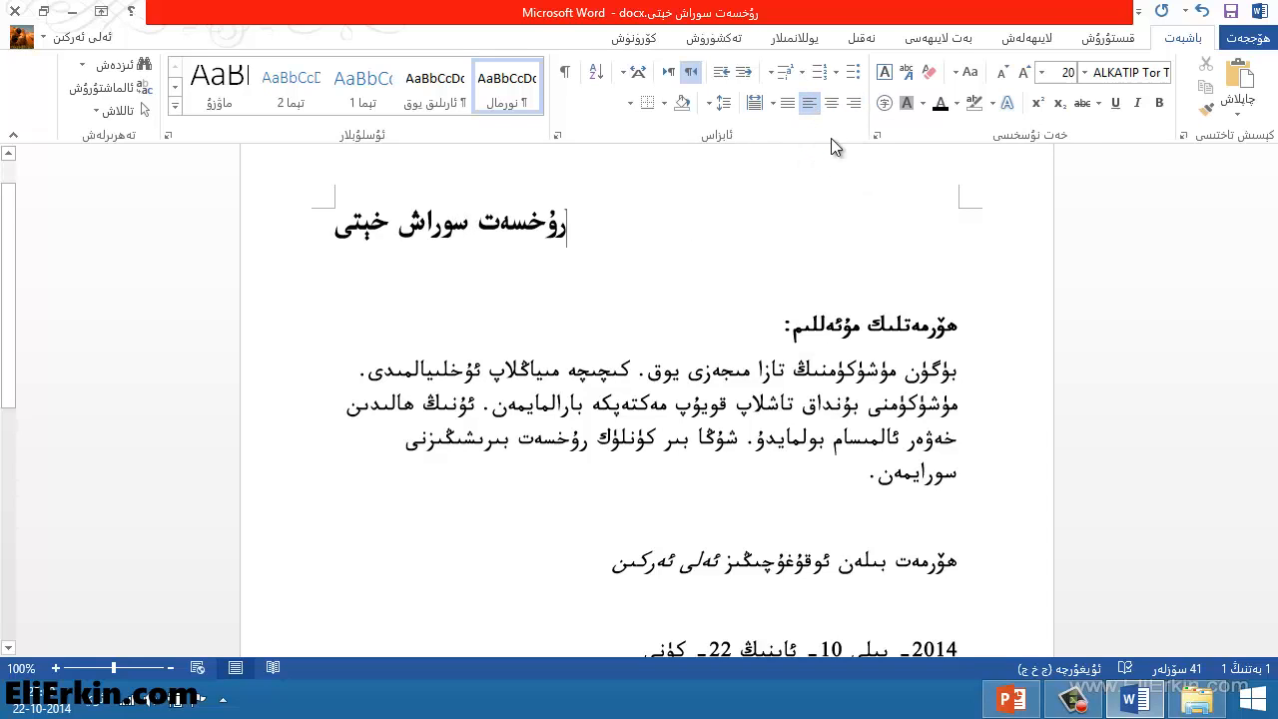
pyautogui.click(830, 104)
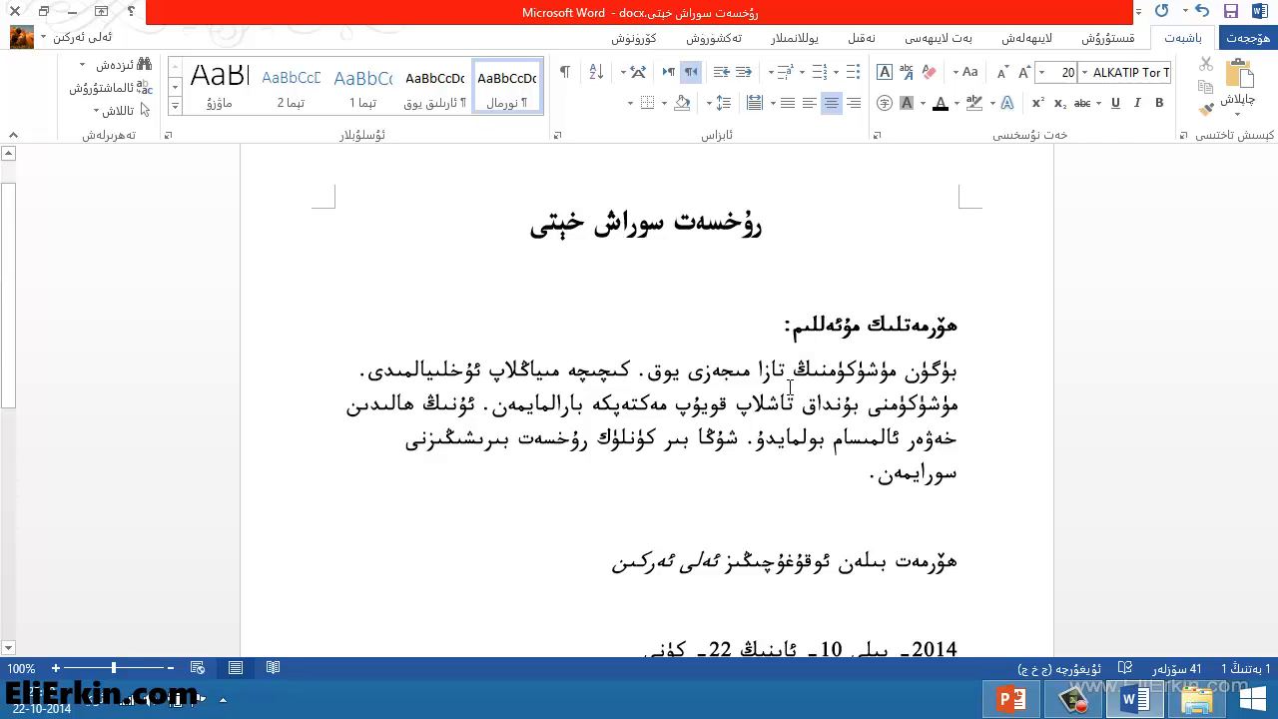
# Align the closing signature line to the left margin
pyautogui.scroll(-3, 794, 395)
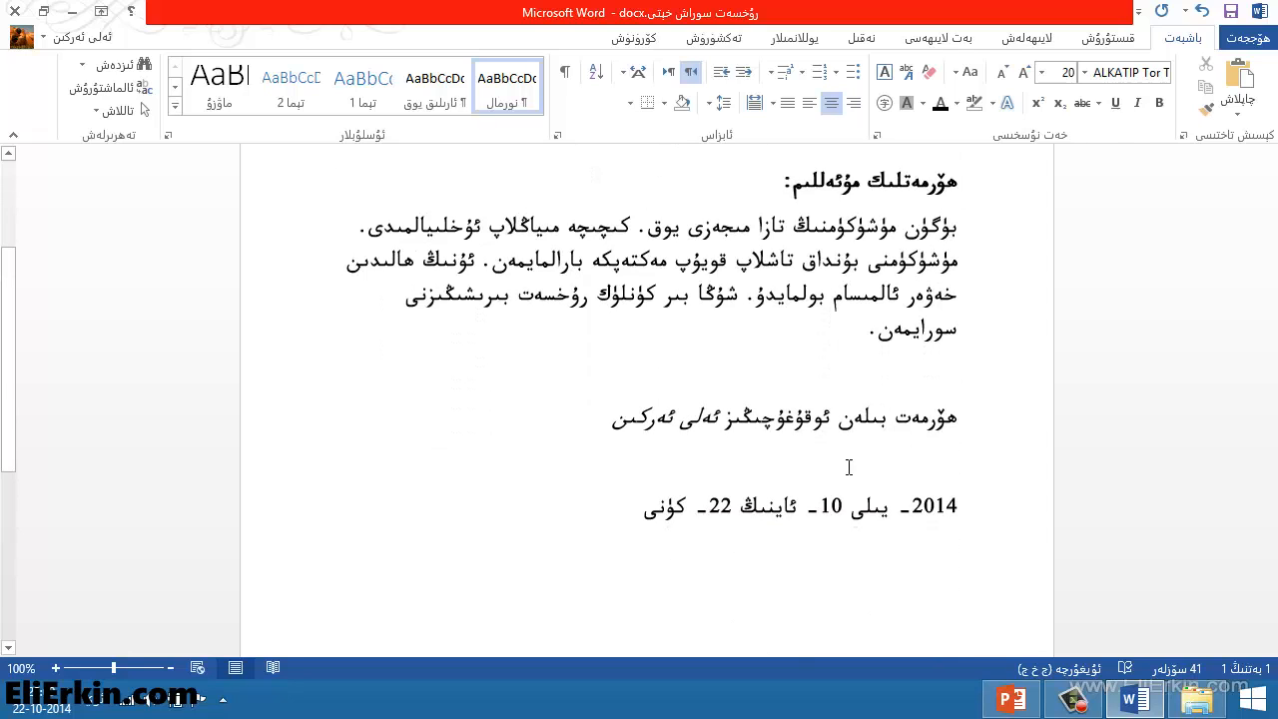
pyautogui.click(795, 424)
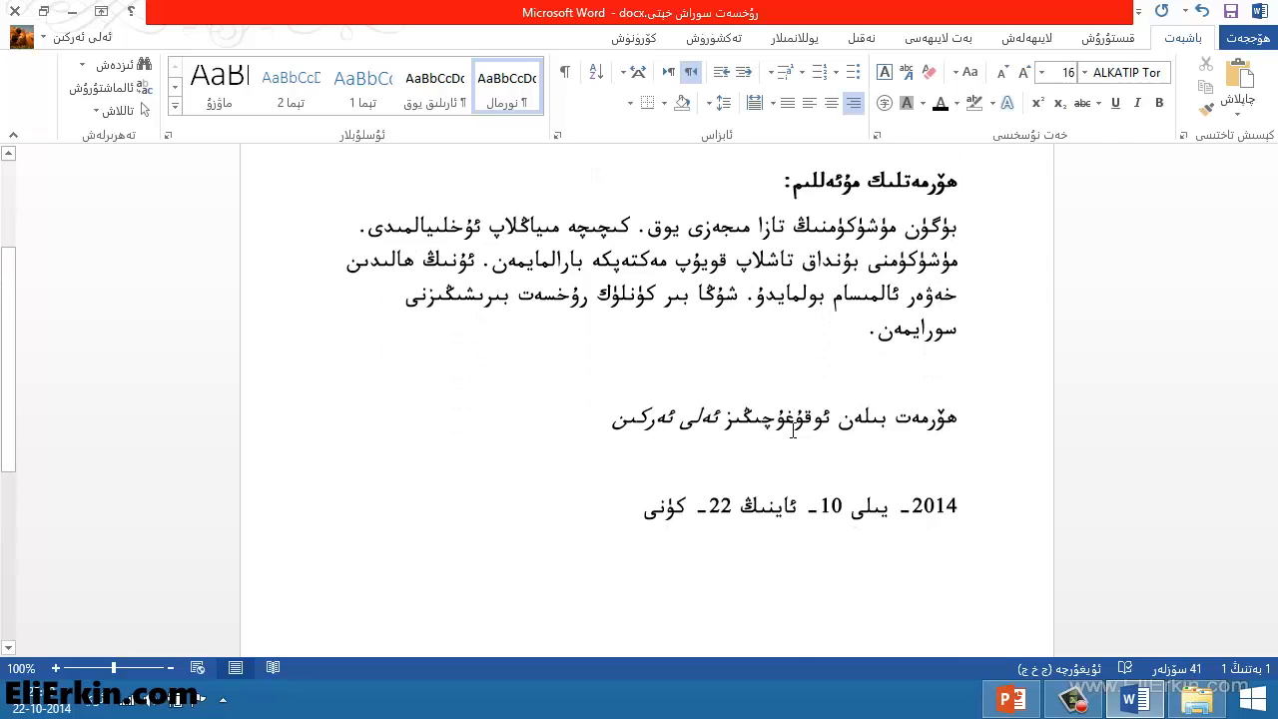
pyautogui.click(878, 425)
pyautogui.click(768, 428)
pyautogui.scroll(2, 811, 424)
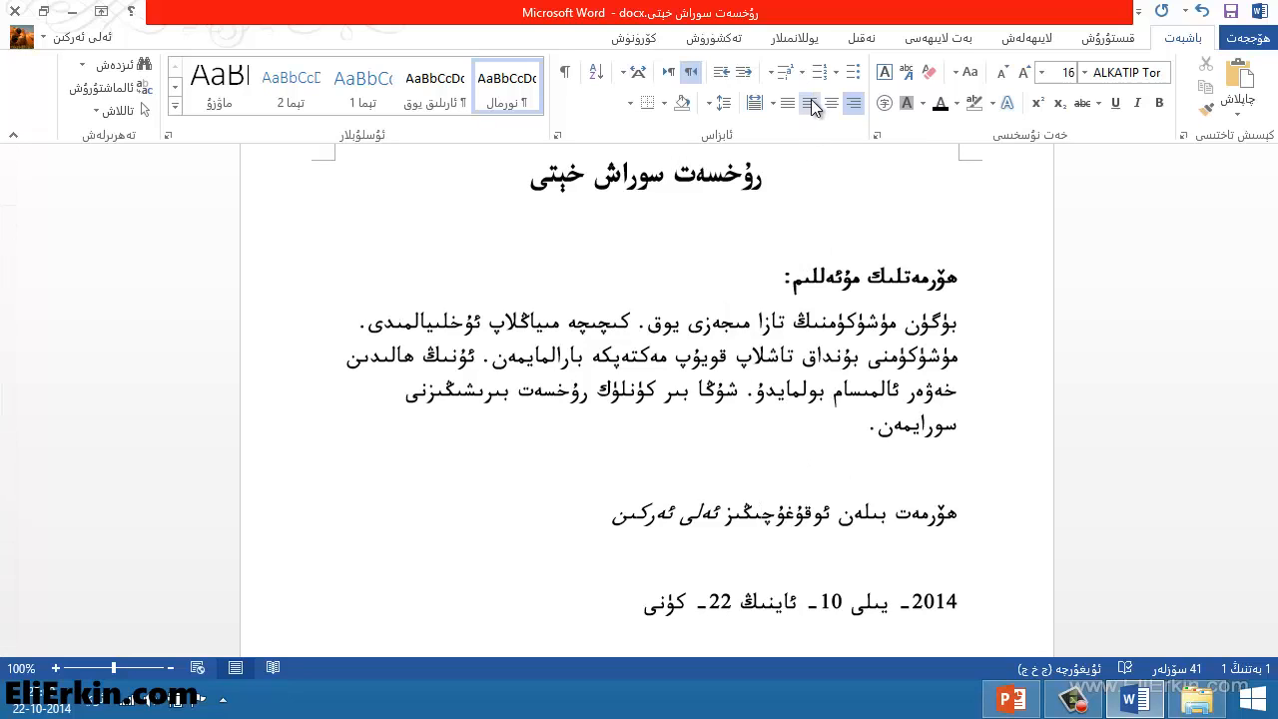
pyautogui.hotkey('ctrl', 'l')
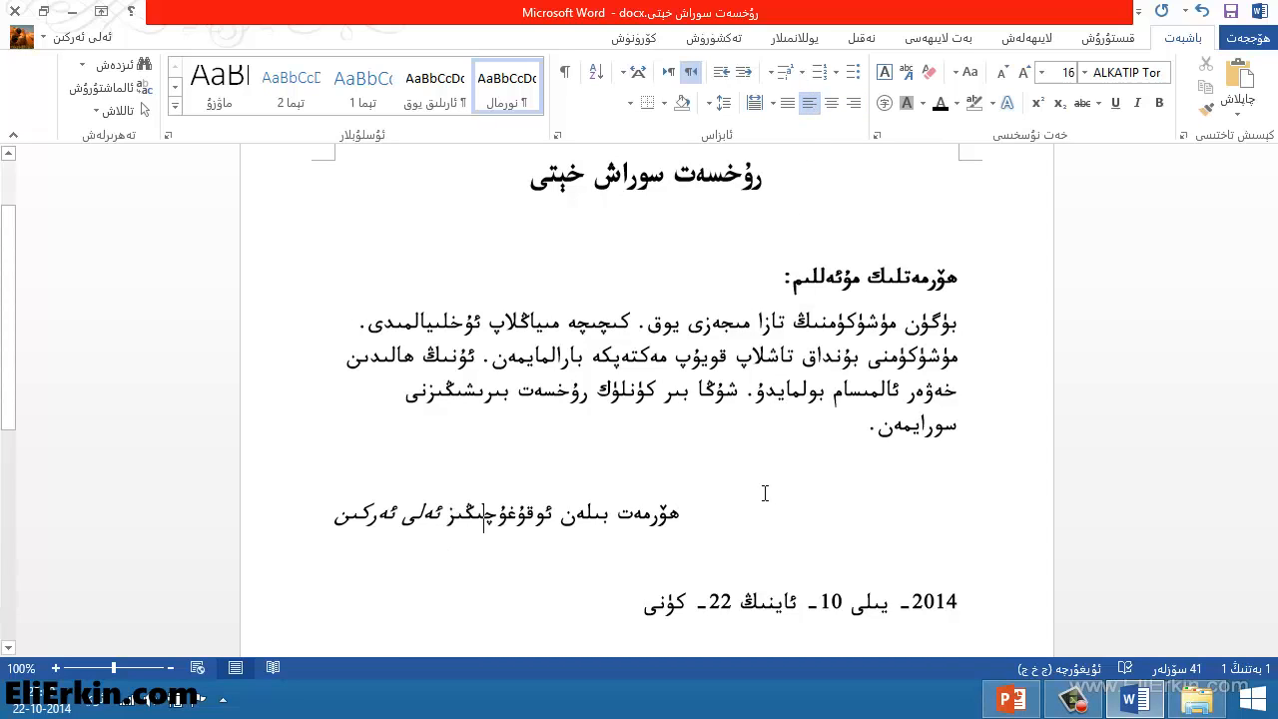
# Centre the date line at the end of the letter
pyautogui.click(807, 603)
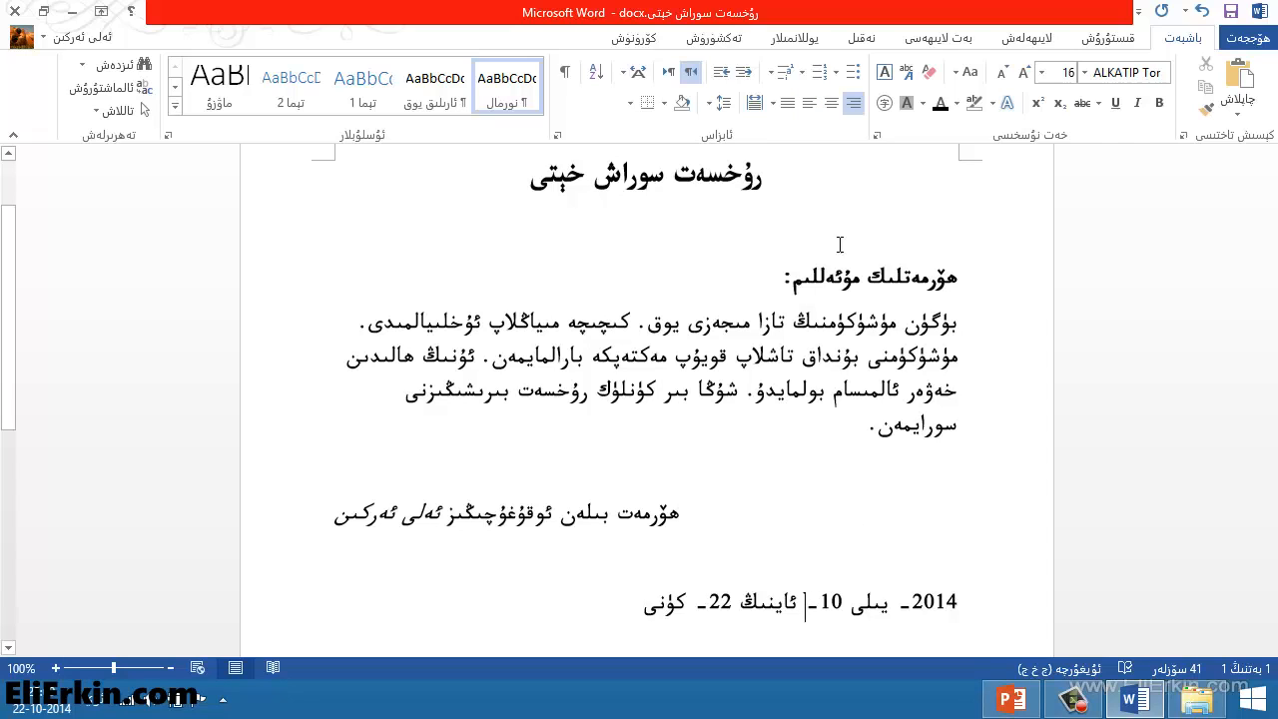
pyautogui.click(831, 102)
pyautogui.scroll(-1, 765, 542)
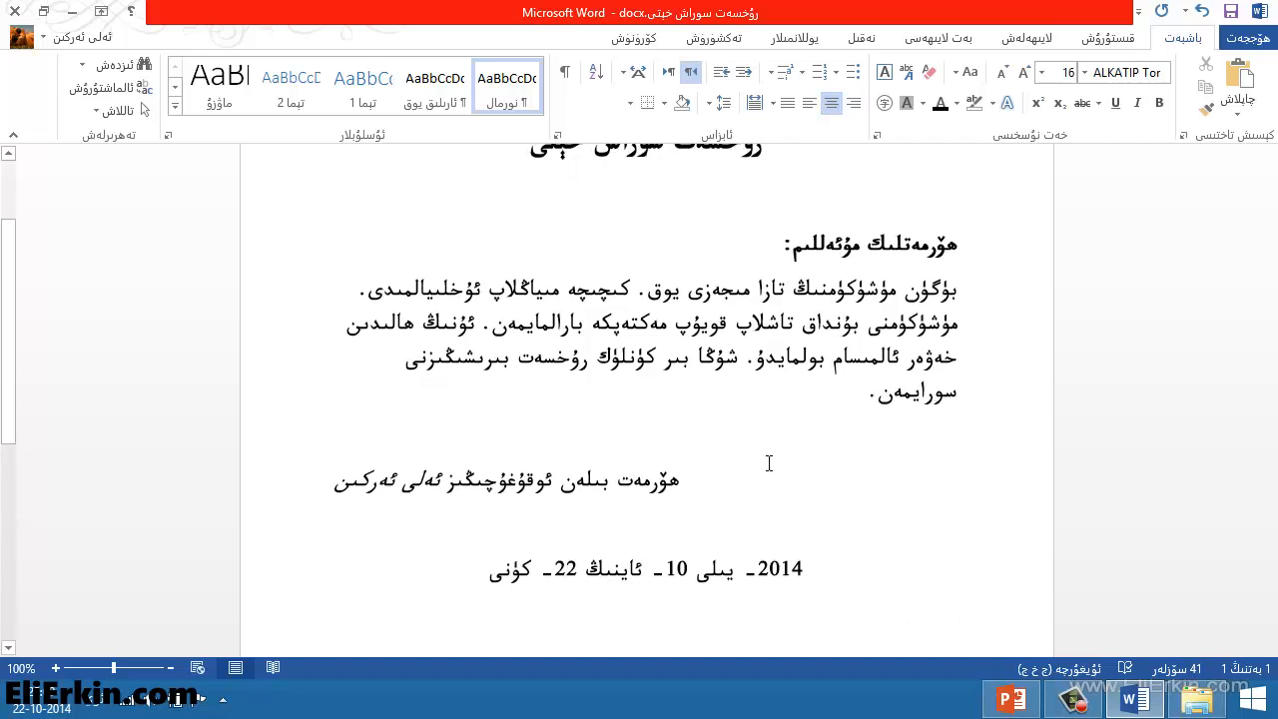
# Justify the body paragraph to both margins with the standard "تەكشىلەش (J)" option
pyautogui.click(778, 338)
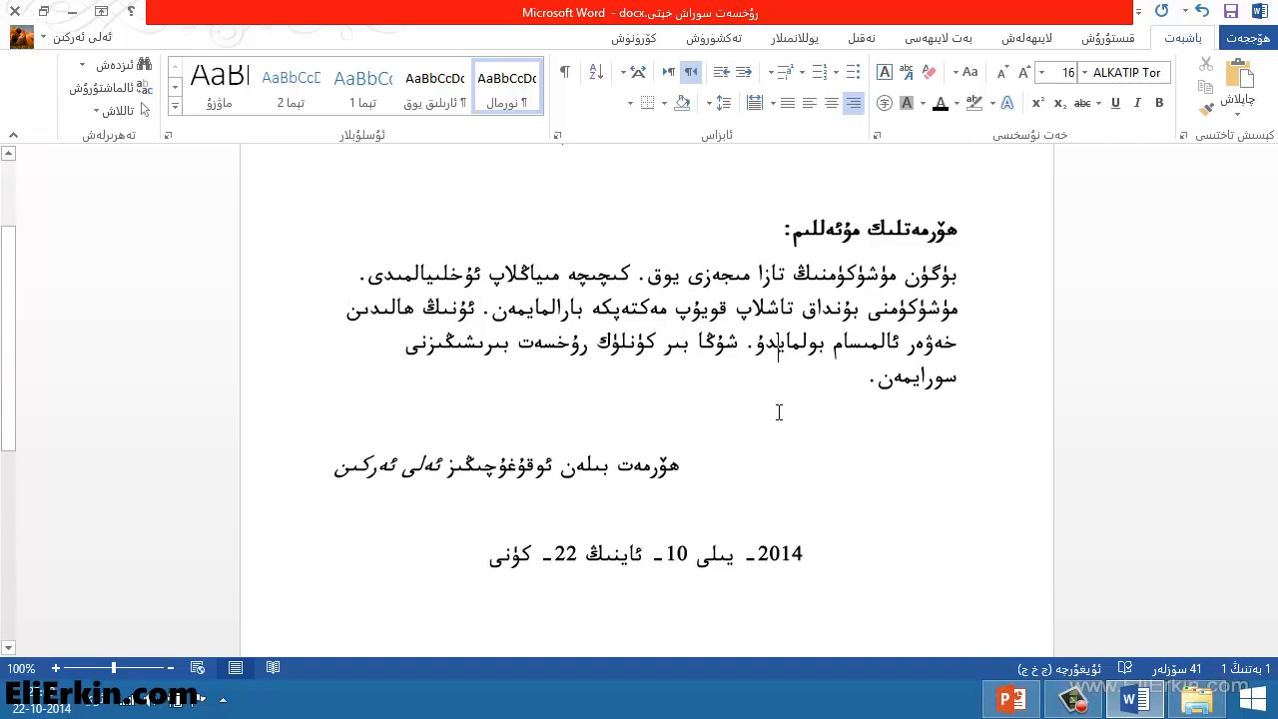
pyautogui.click(866, 379)
pyautogui.moveTo(866, 378); pyautogui.dragTo(952, 279)
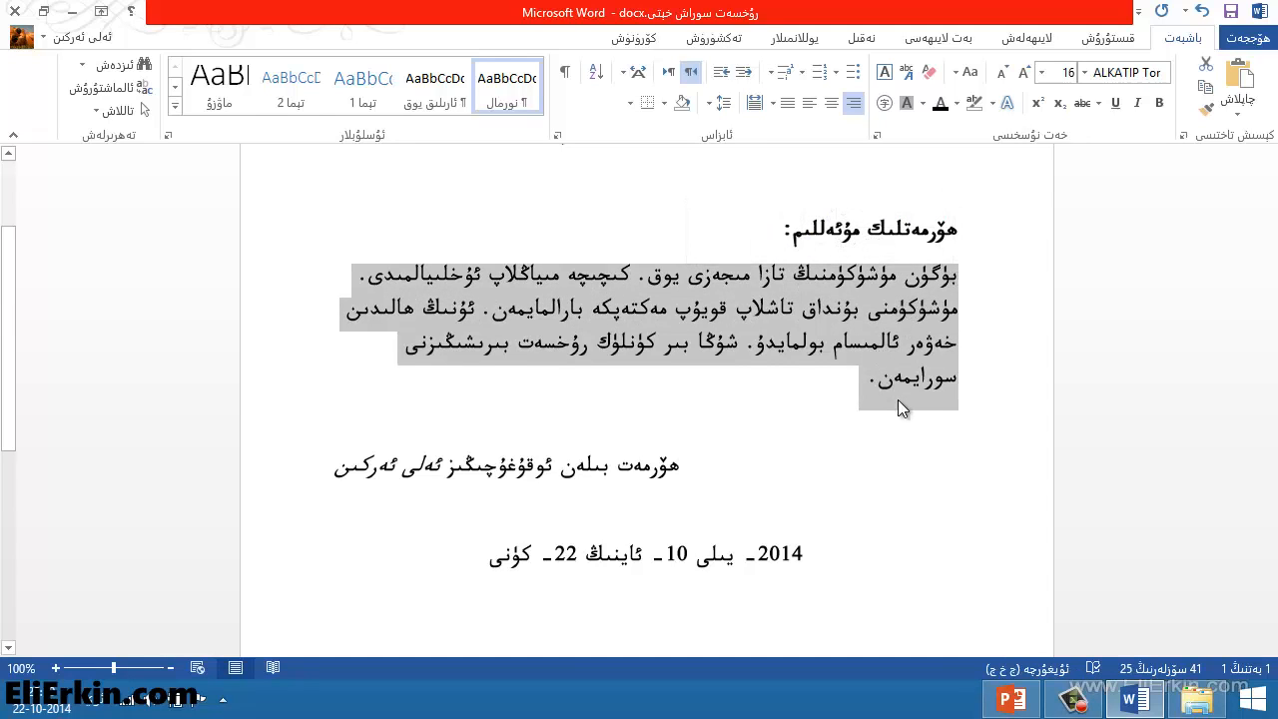
pyautogui.click(841, 390)
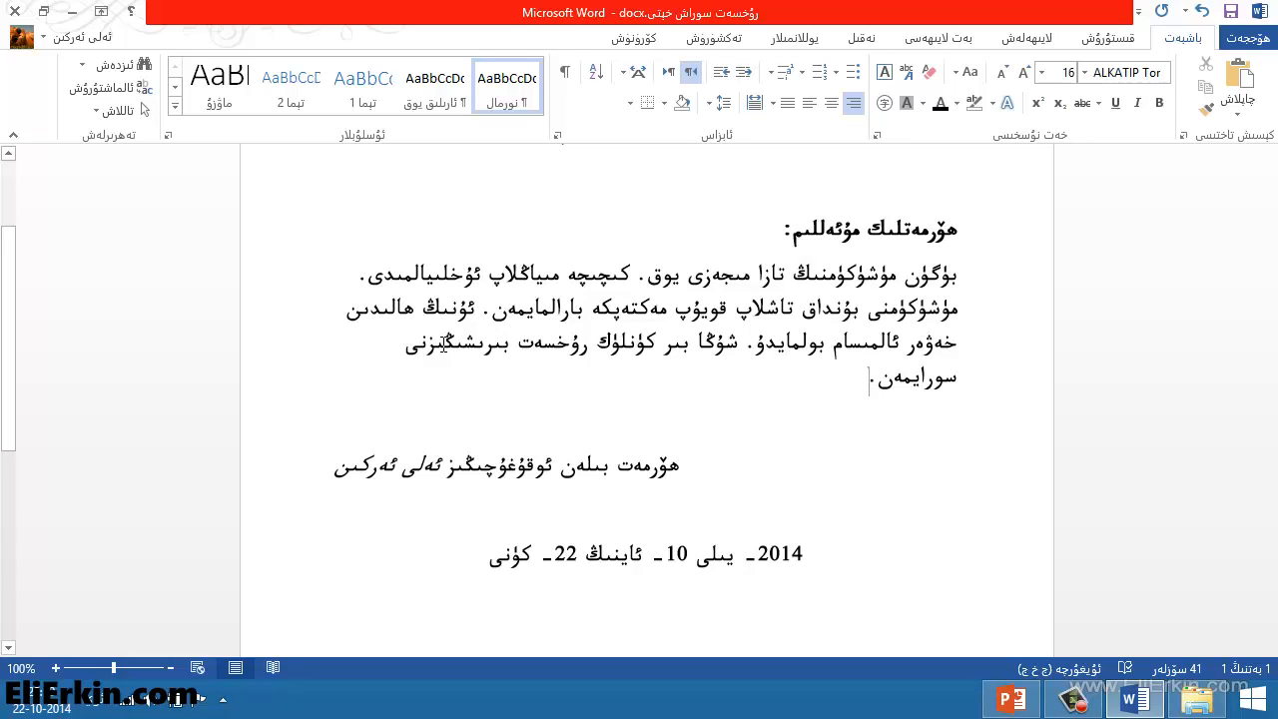
pyautogui.click(676, 287)
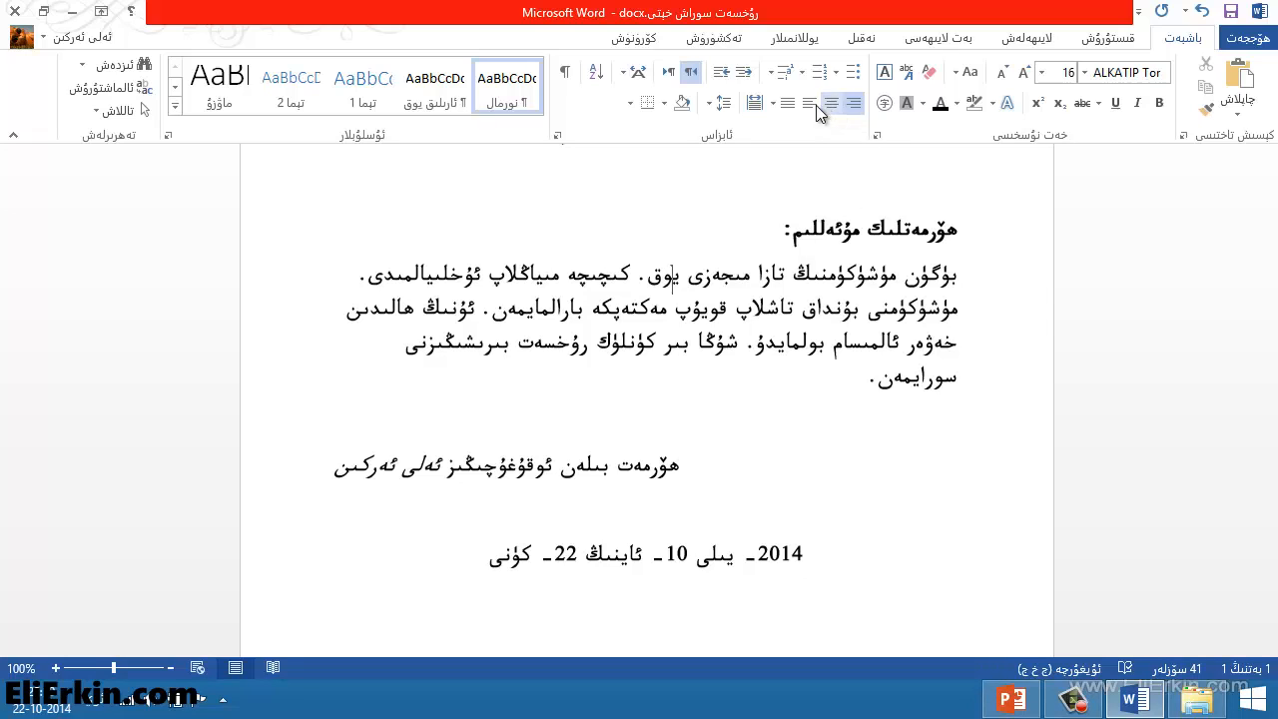
pyautogui.click(774, 106)
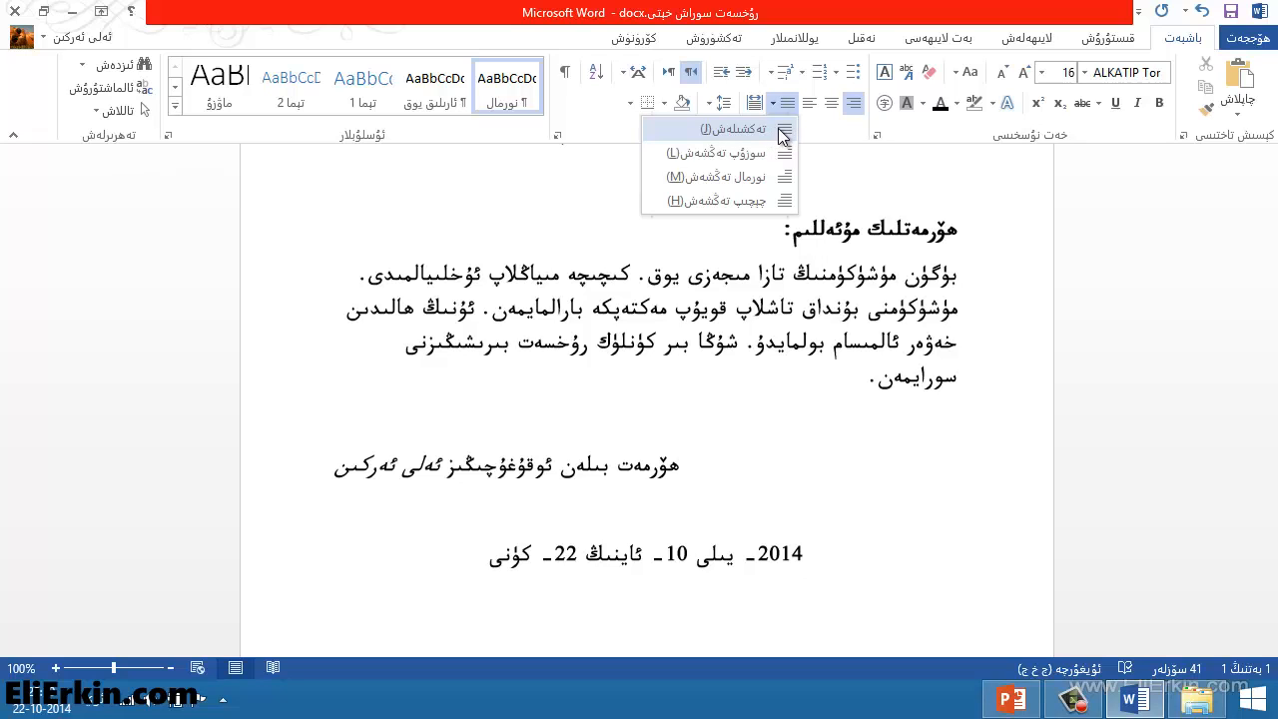
pyautogui.click(780, 131)
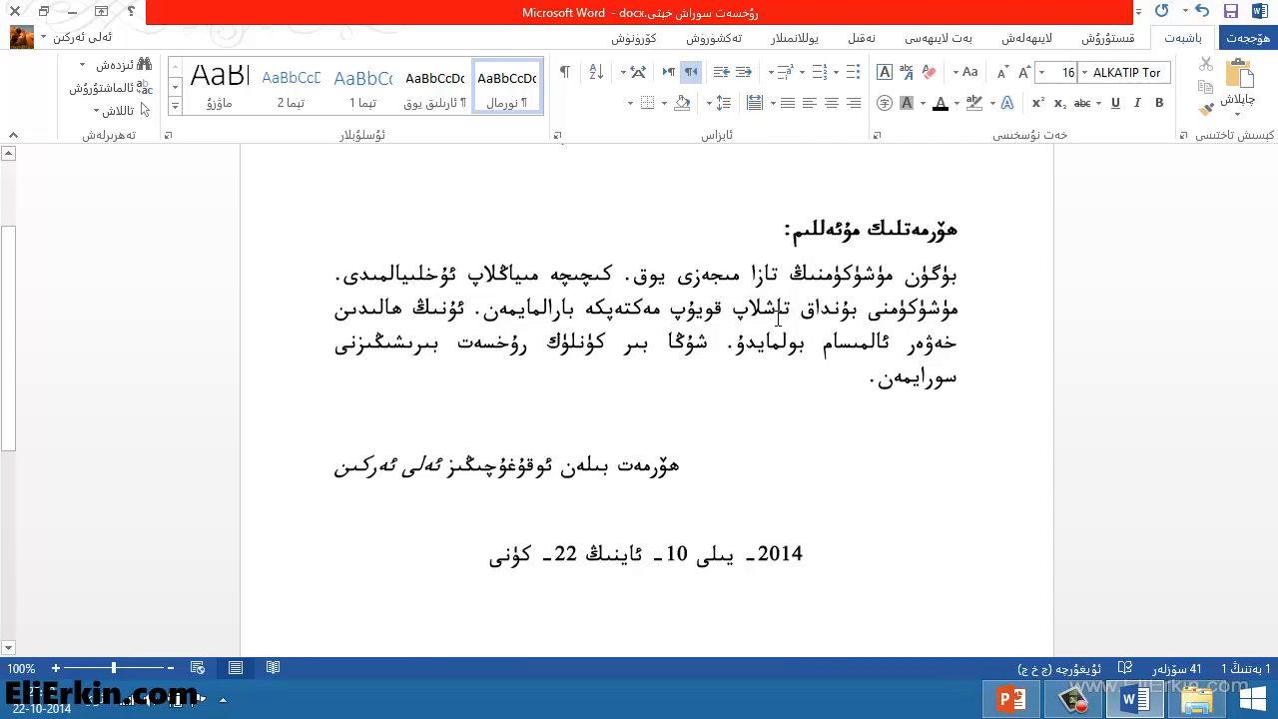
# Try the stretched justification options "سوزۇپ تەڭشەش (L)", "نورمال تەڭشەش (M)" and "چېچىپ تەڭشەش (H)" in turn on the body paragraph
pyautogui.moveTo(659, 347); pyautogui.dragTo(669, 347)
pyautogui.click(527, 348)
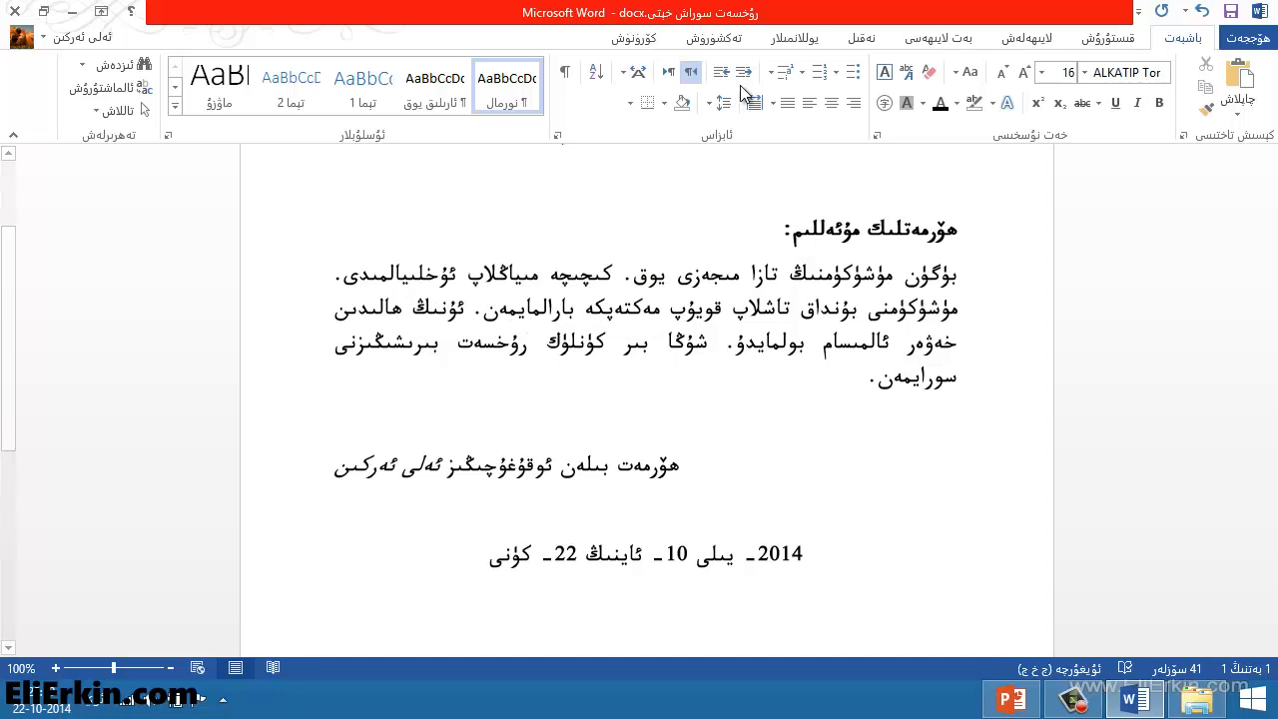
pyautogui.click(771, 103)
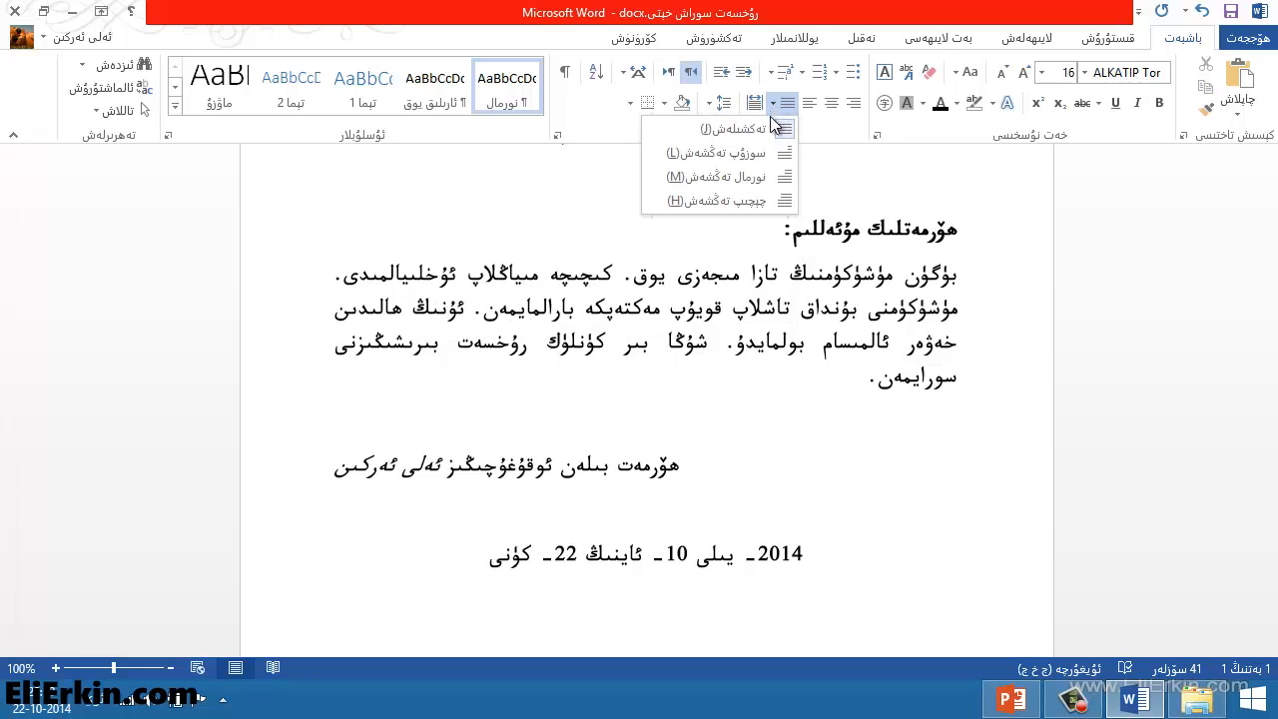
pyautogui.click(749, 152)
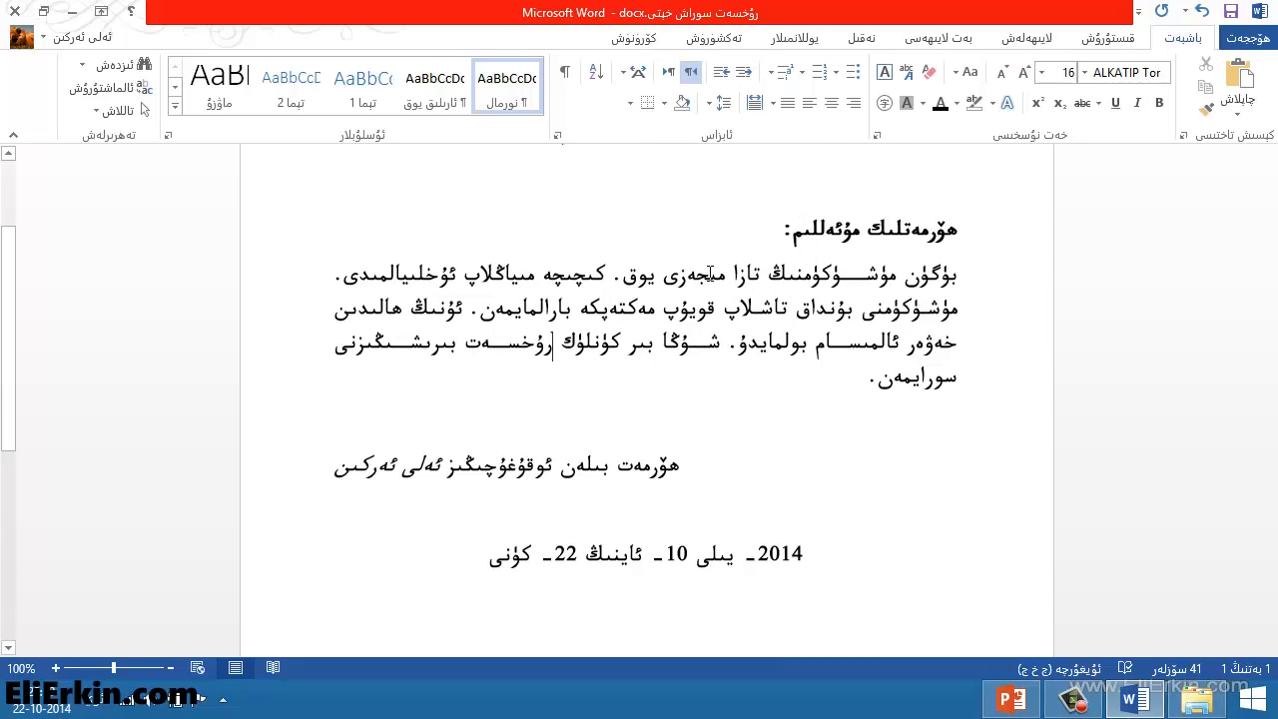
pyautogui.click(774, 105)
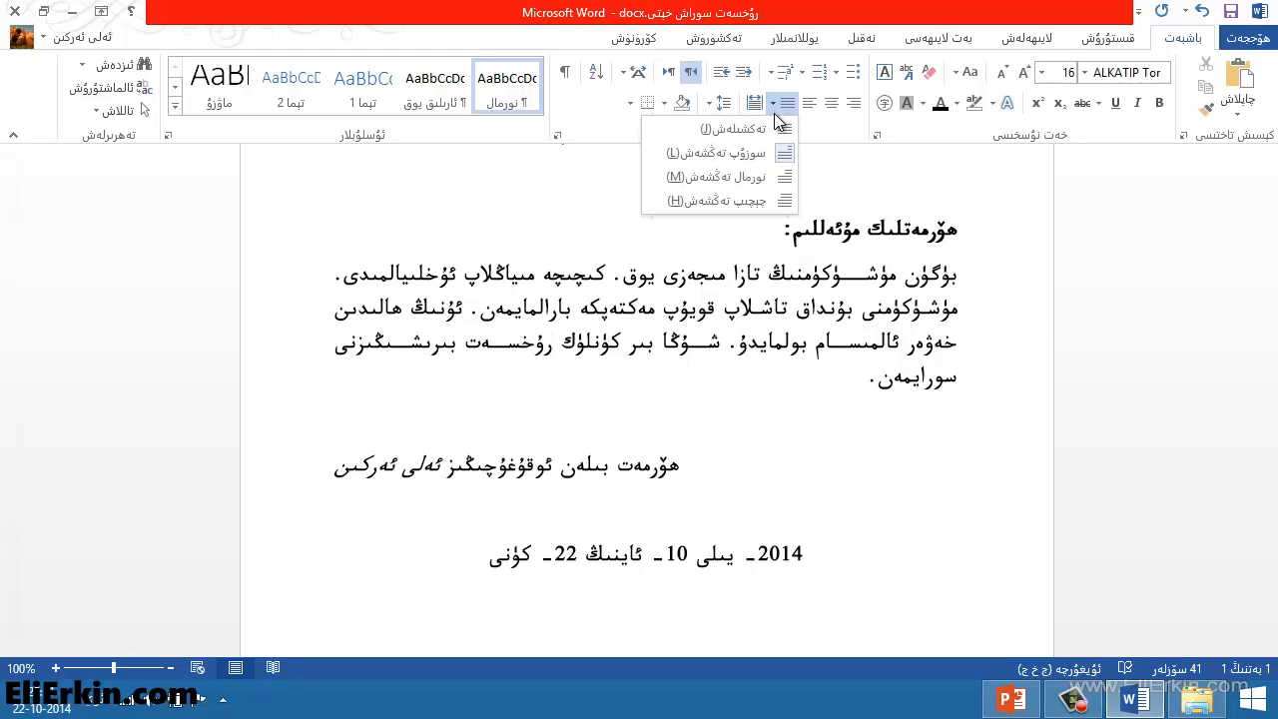
pyautogui.click(760, 176)
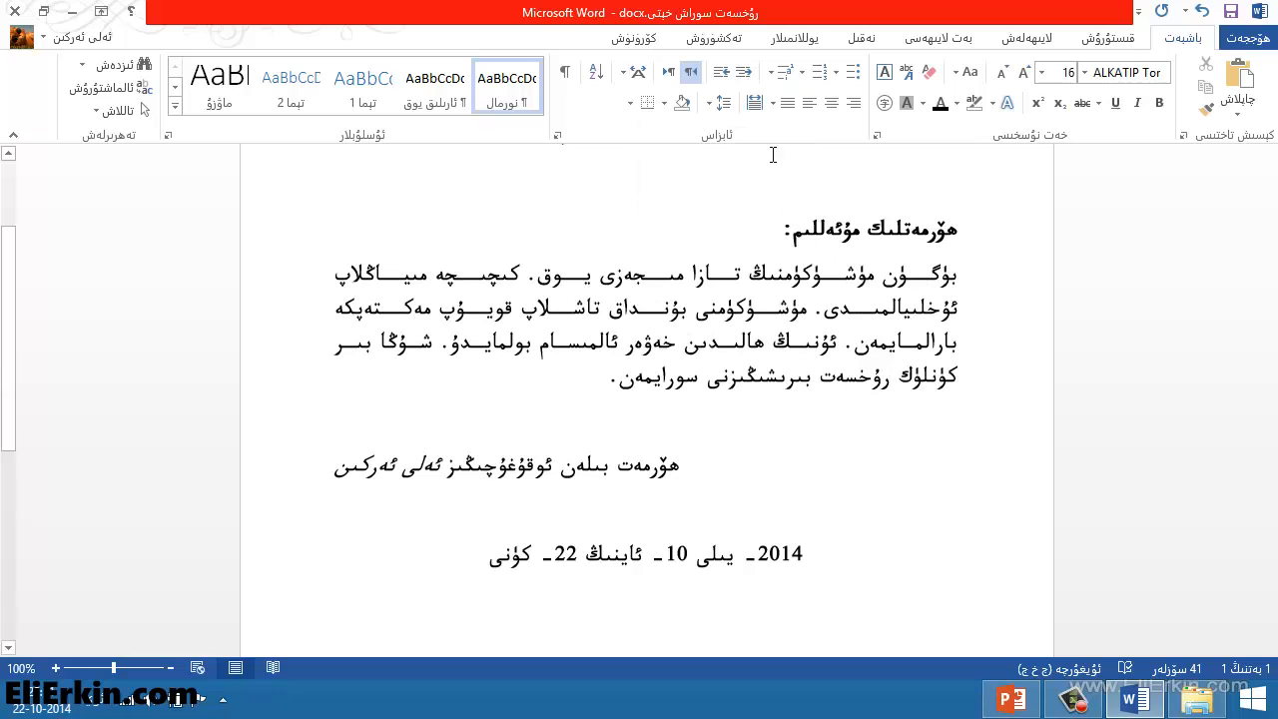
pyautogui.click(777, 111)
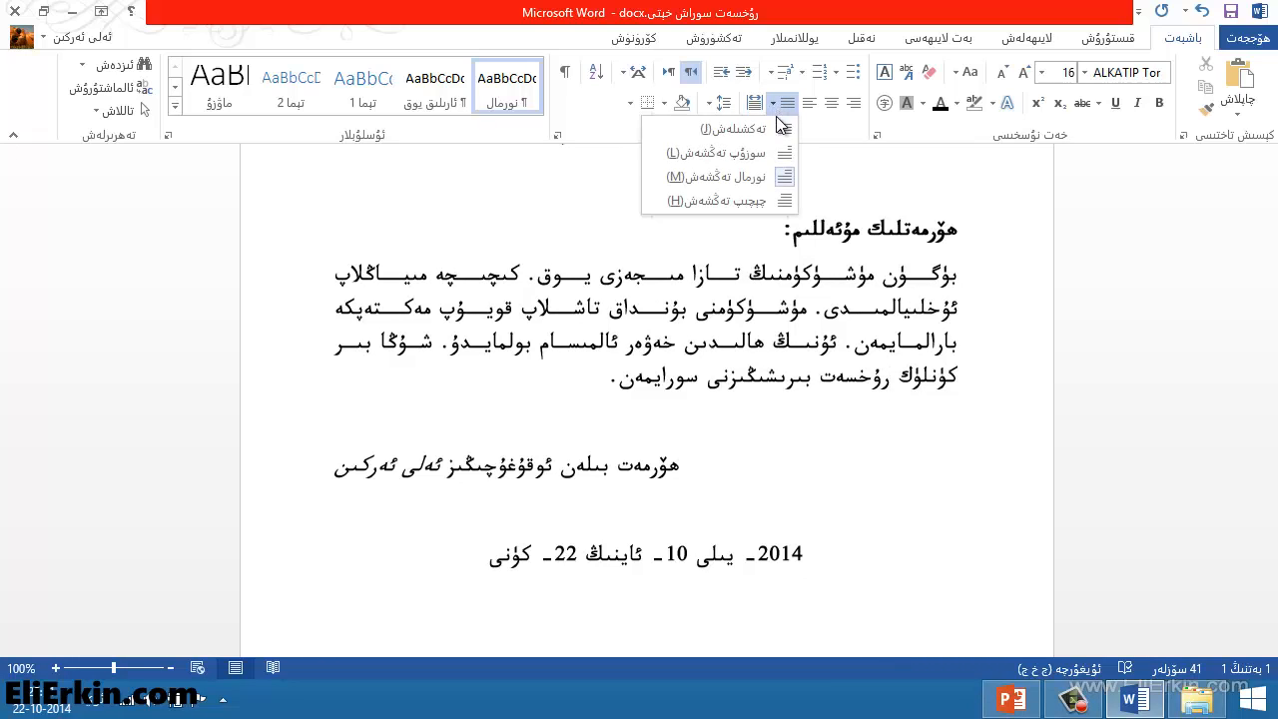
pyautogui.click(760, 201)
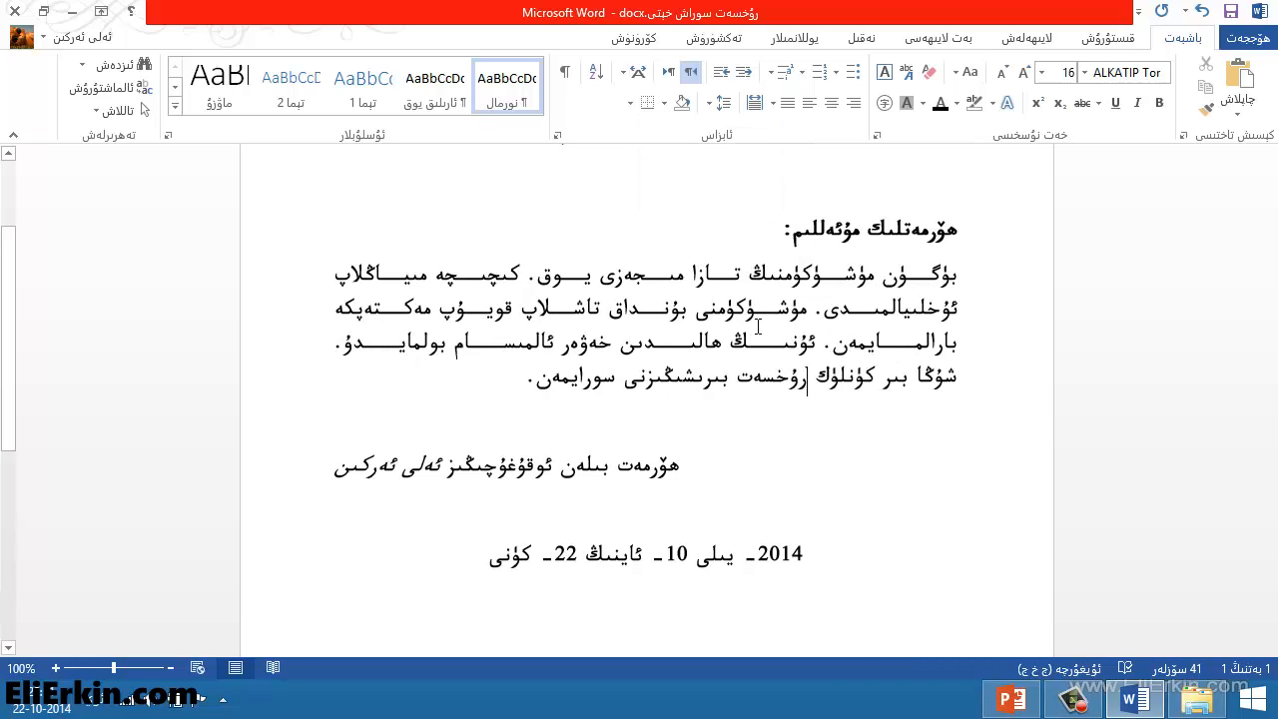
# Return the body paragraph to the standard "تەكشىلەش (J)" justification
pyautogui.click(775, 112)
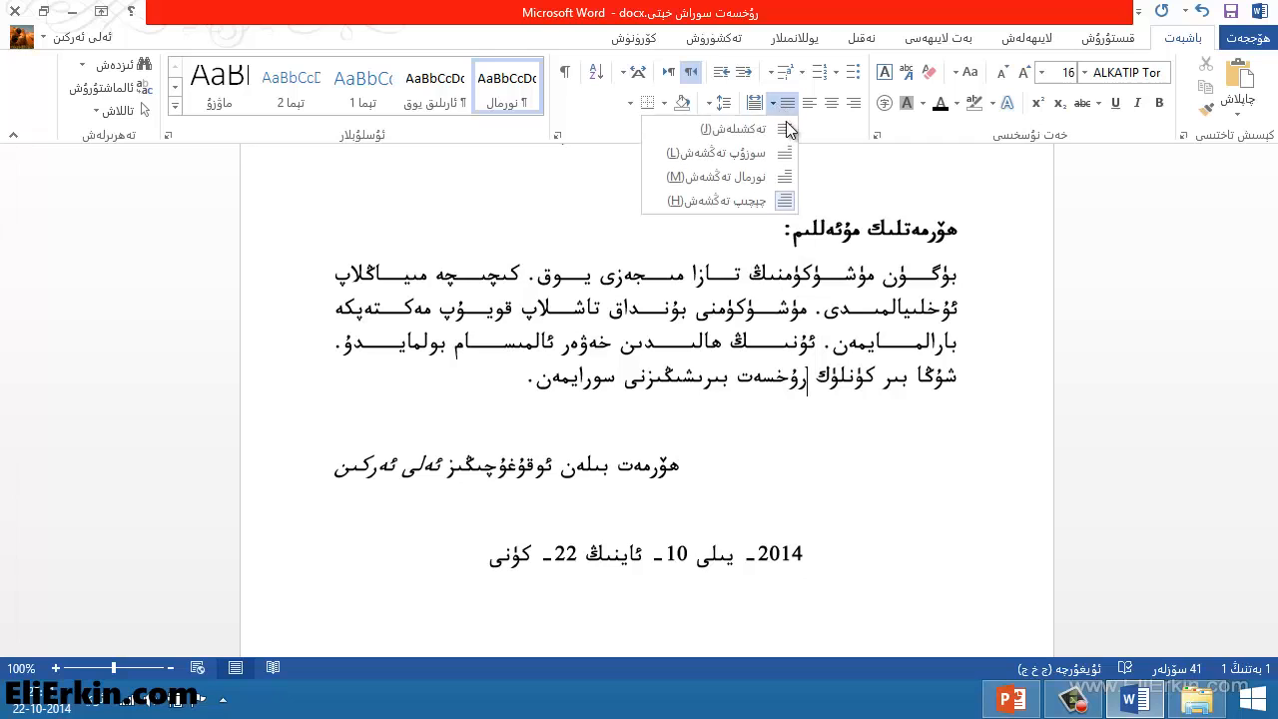
pyautogui.click(763, 129)
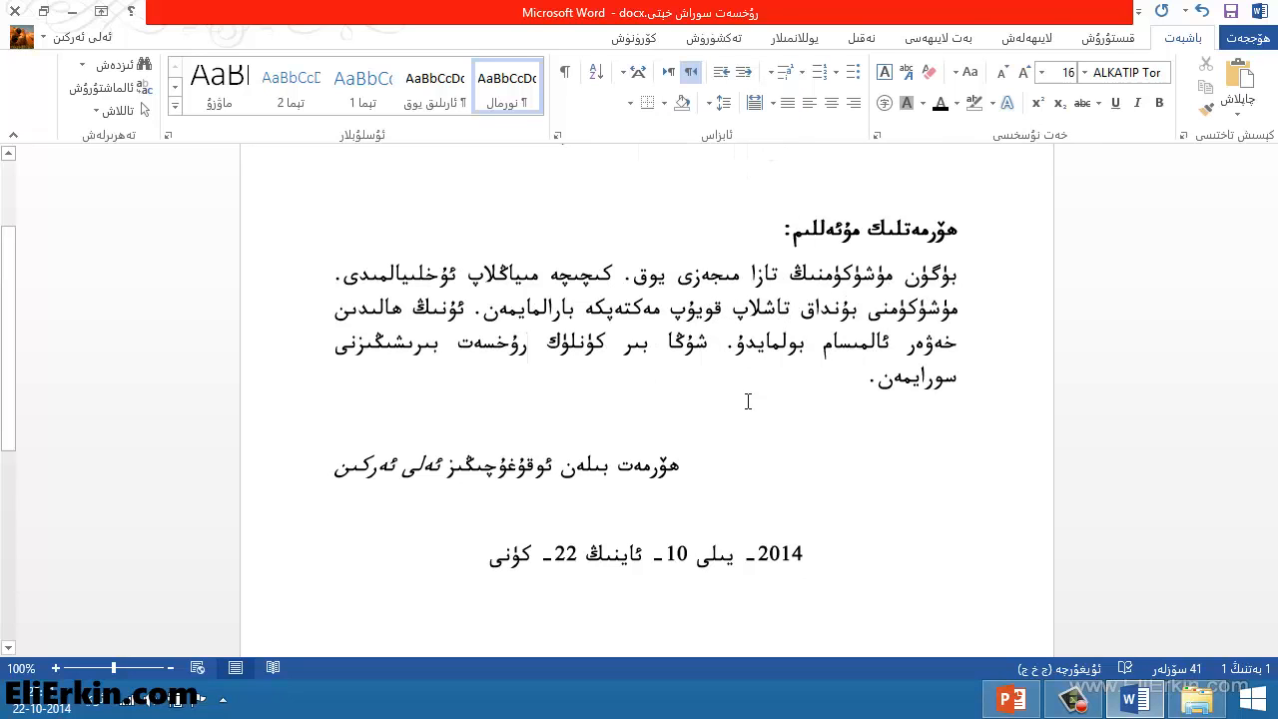
pyautogui.scroll(-3, 769, 365)
pyautogui.scroll(6, 772, 369)
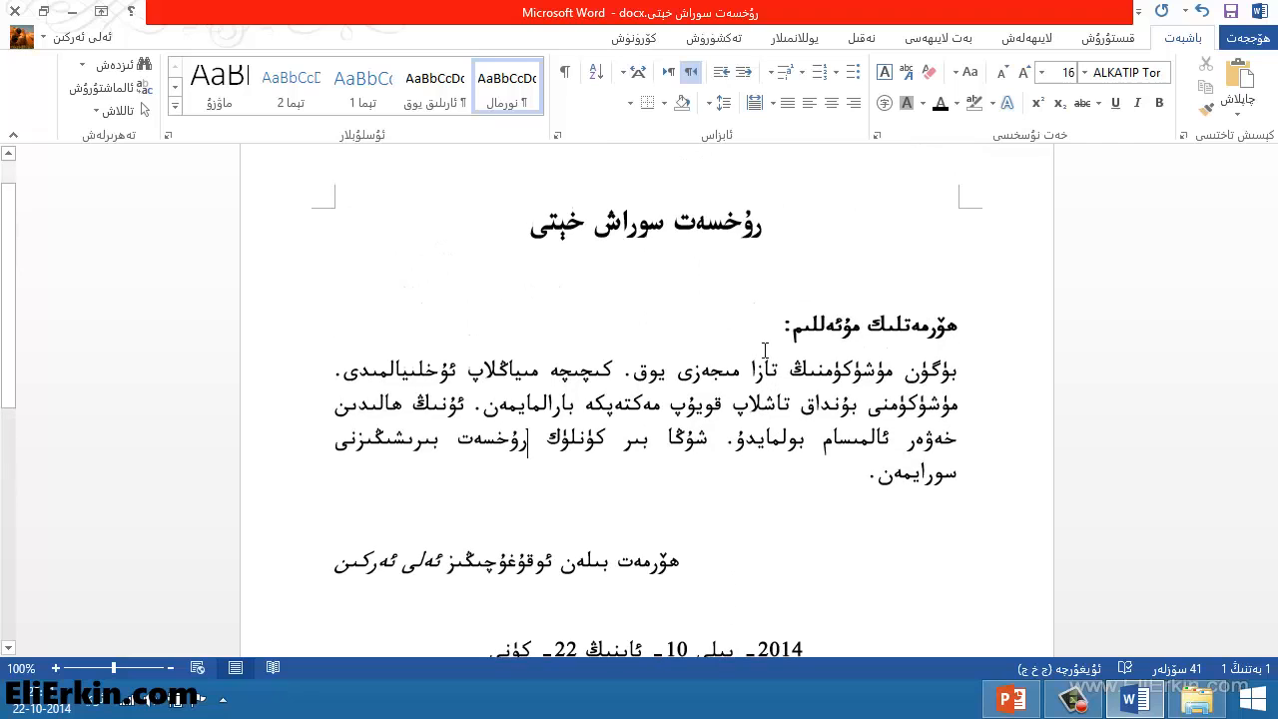
pyautogui.click(877, 290)
pyautogui.scroll(-1, 1011, 400)
pyautogui.scroll(1, 1011, 399)
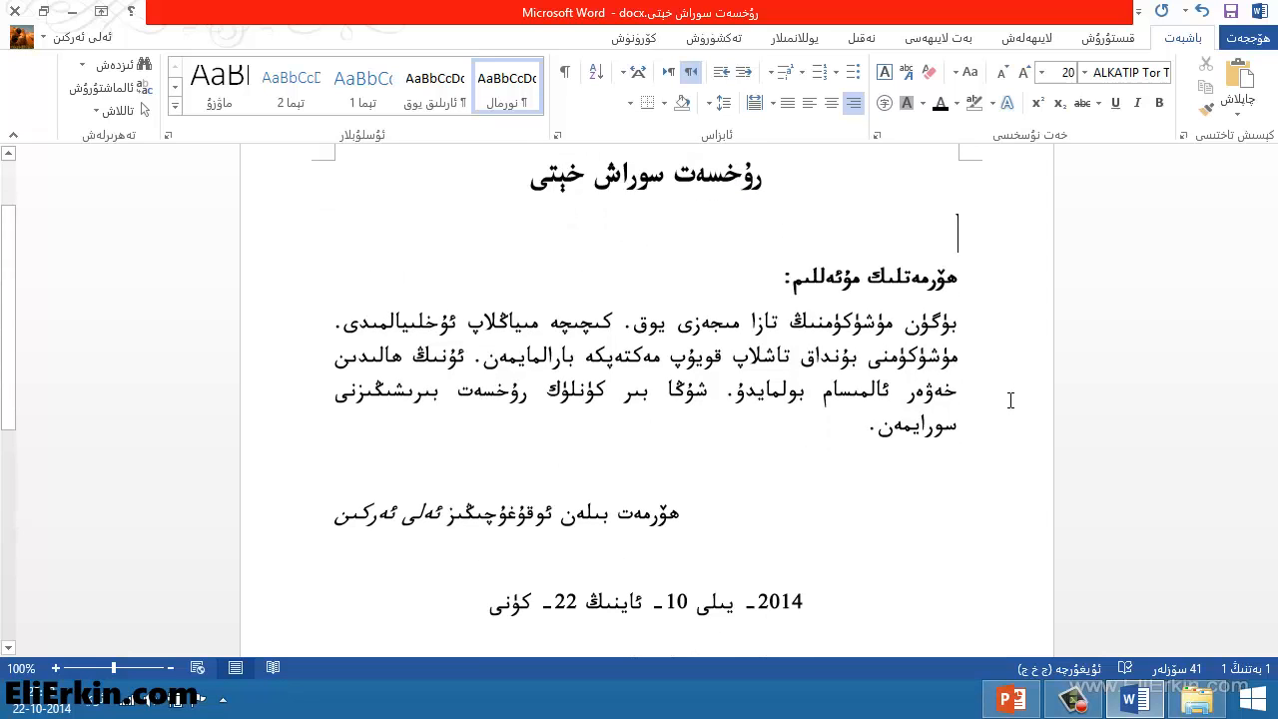